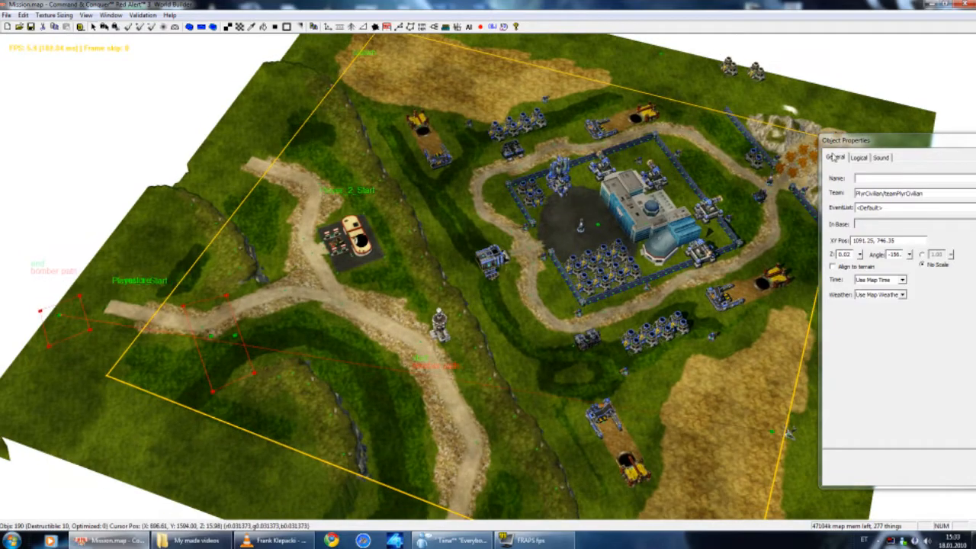
# Step: Survey the whole mission map from several angles, including the roads, the gas station, the cliffs and the player start points
pyautogui.moveTo(851, 150); pyautogui.dragTo(956, 214)
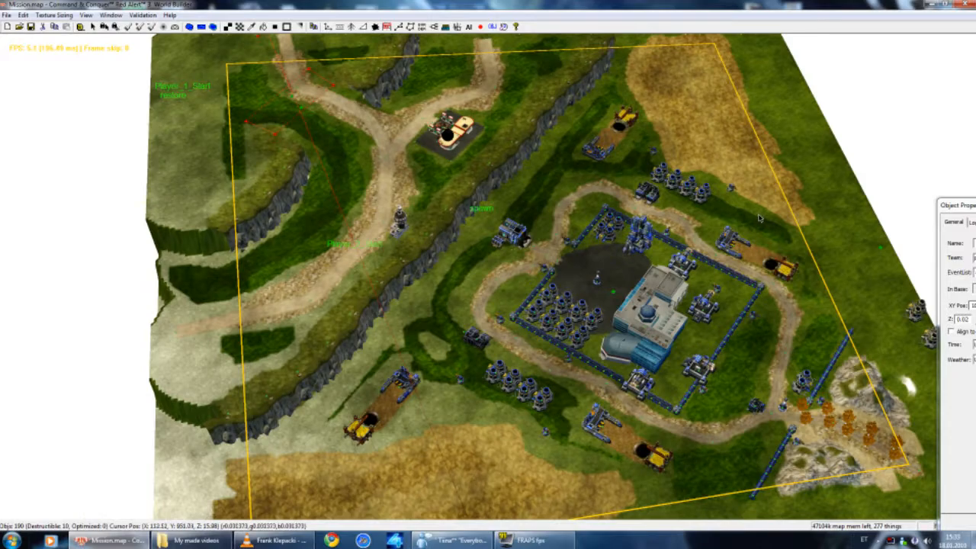
pyautogui.moveTo(759, 219); pyautogui.dragTo(757, 386, button='middle')
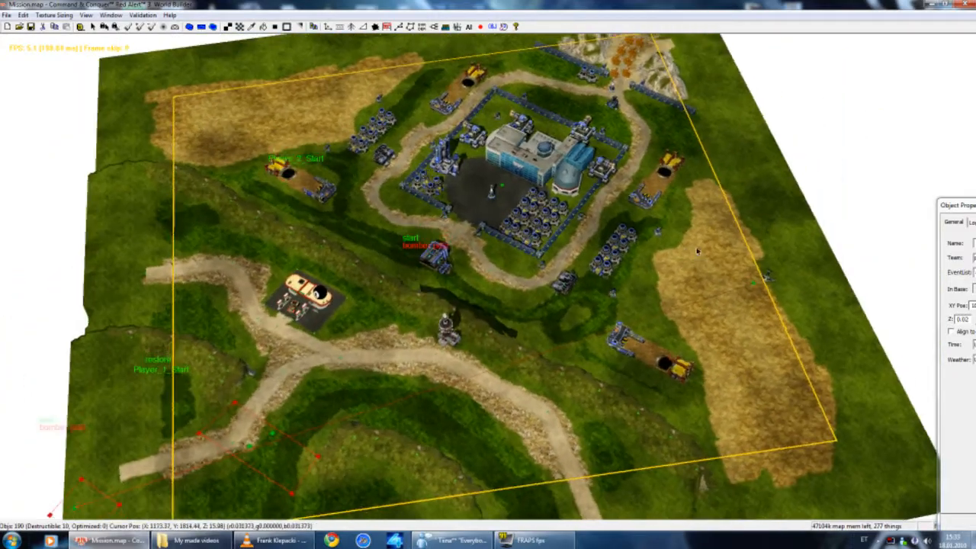
pyautogui.moveTo(697, 251); pyautogui.dragTo(699, 252, button='middle')
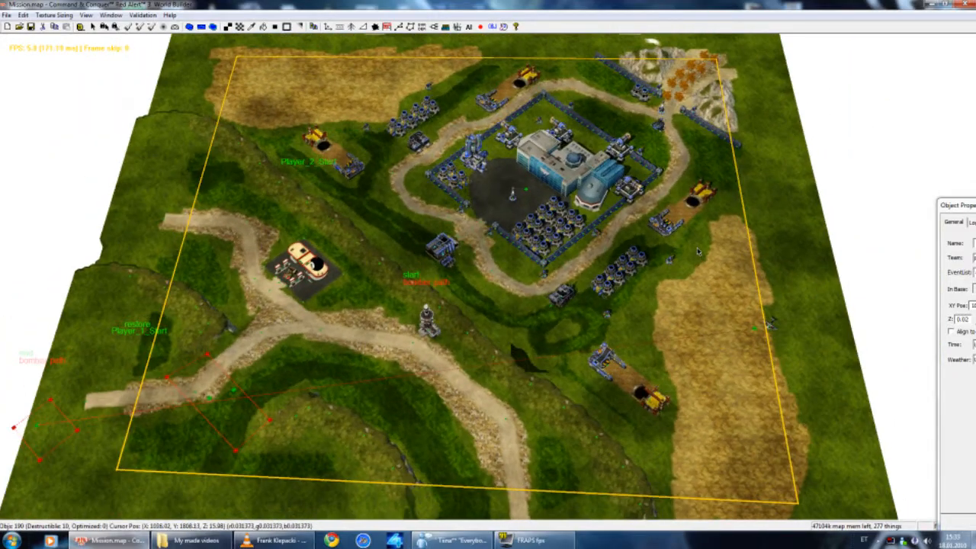
pyautogui.scroll(5, 772, 312)
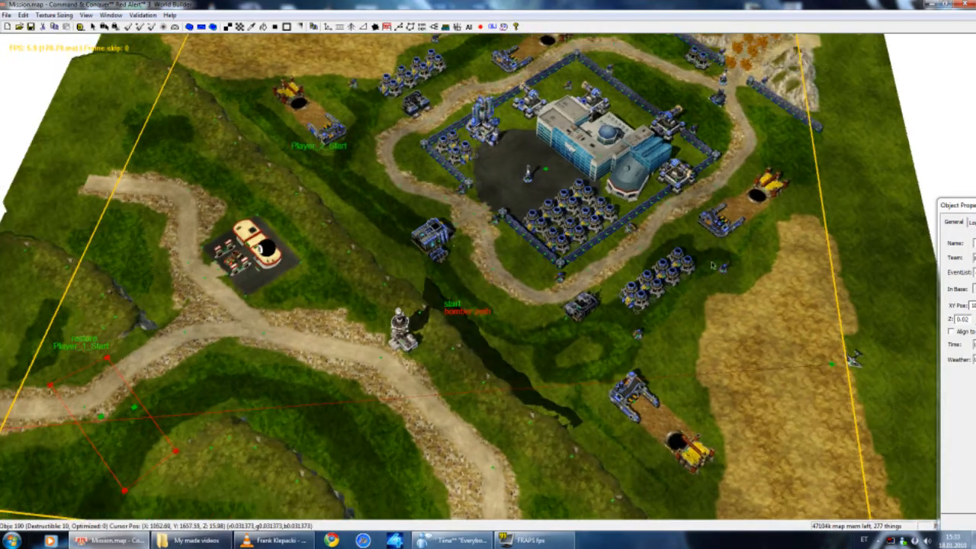
pyautogui.moveTo(853, 360); pyautogui.dragTo(807, 492, button='middle')
pyautogui.moveTo(713, 289); pyautogui.dragTo(741, 350, button='middle')
pyautogui.scroll(4, 741, 350)
pyautogui.moveTo(741, 350); pyautogui.dragTo(880, 311, button='right')
pyautogui.moveTo(727, 232); pyautogui.dragTo(809, 164, button='right')
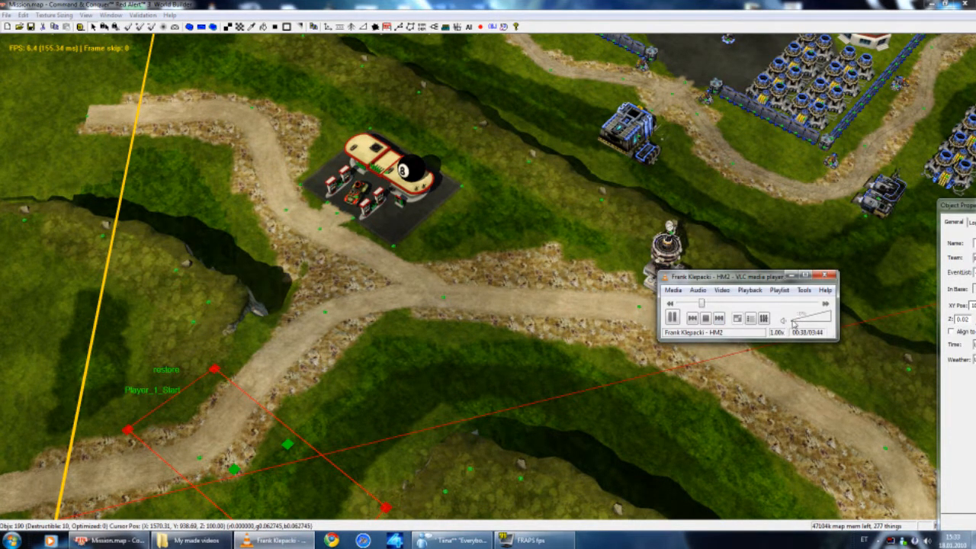
pyautogui.scroll(-8, 597, 226)
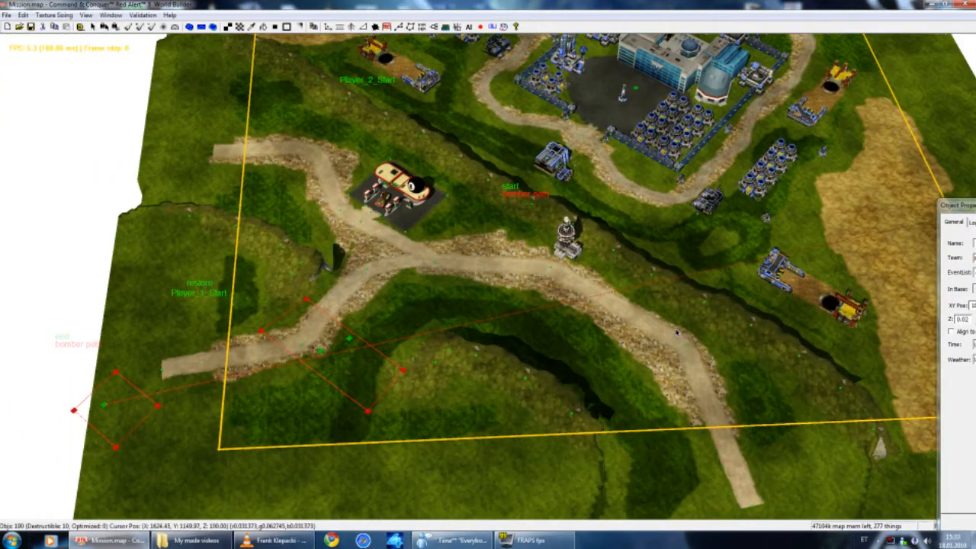
# Step: Examine the walled base around the FutureTech building and its surrounding defences up close
pyautogui.moveTo(677, 332); pyautogui.dragTo(632, 353, button='middle')
pyautogui.scroll(5, 408, 221)
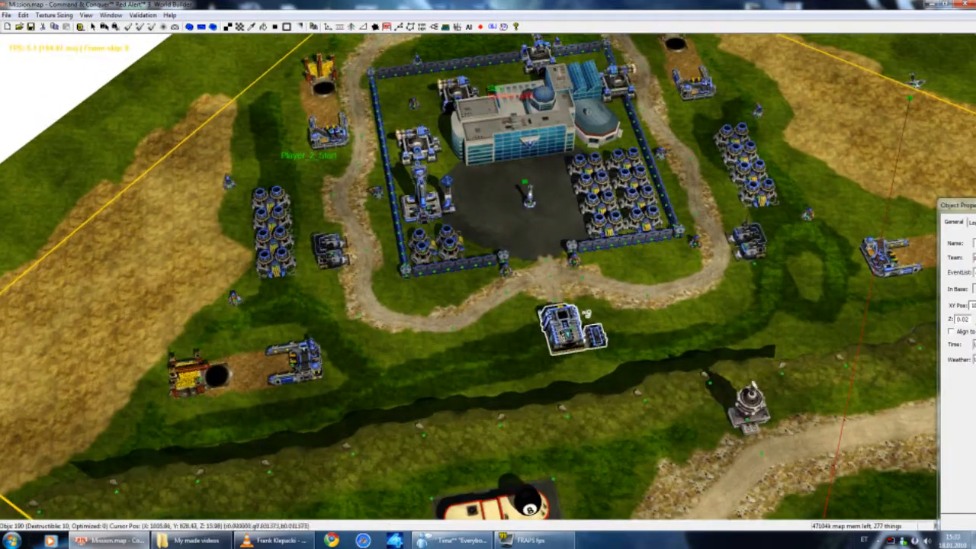
pyautogui.moveTo(587, 314); pyautogui.dragTo(592, 269, button='right')
pyautogui.moveTo(584, 138); pyautogui.dragTo(534, 200, button='right')
pyautogui.scroll(3, 532, 202)
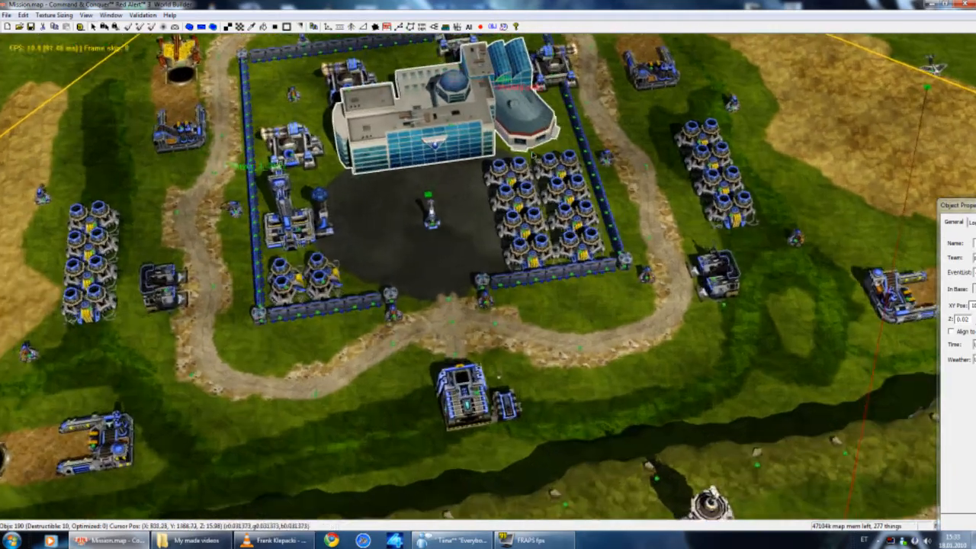
pyautogui.moveTo(429, 115); pyautogui.dragTo(440, 172, button='right')
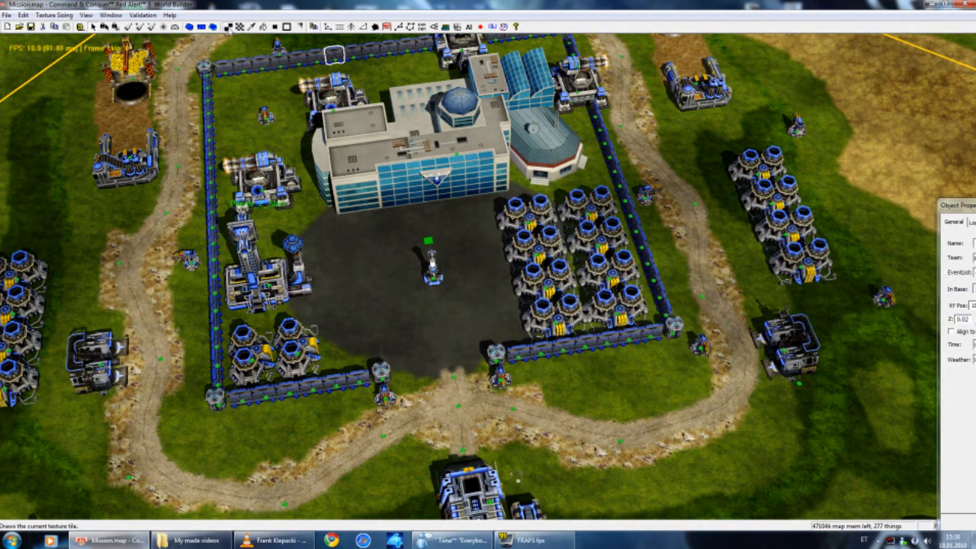
# Step: Activate the large texture brush for terrain painting and set its width to 5 cells
pyautogui.click(243, 28)
pyautogui.scroll(10, 248, 110)
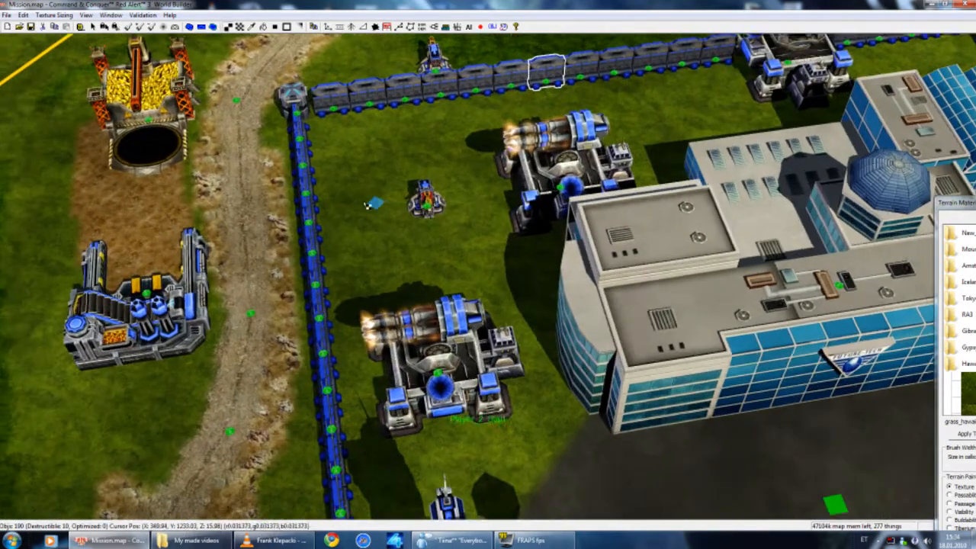
pyautogui.scroll(1, 368, 205)
pyautogui.moveTo(390, 173)
pyautogui.mouseDown()
pyautogui.moveTo(376, 201)
pyautogui.moveTo(341, 196)
pyautogui.mouseUp()
pyautogui.rightClick(374, 196)
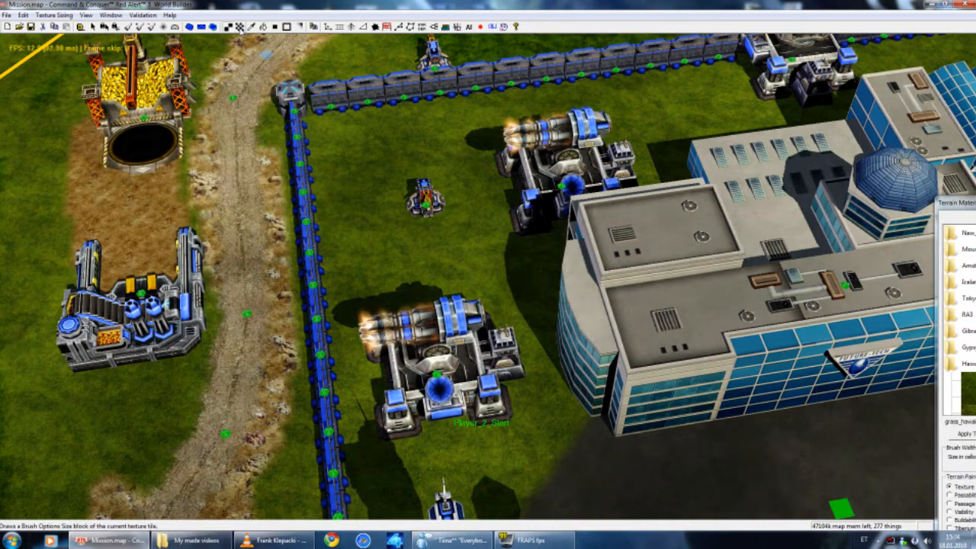
pyautogui.moveTo(960, 199)
pyautogui.mouseDown()
pyautogui.moveTo(856, 59)
pyautogui.moveTo(761, 54)
pyautogui.mouseUp()
pyautogui.doubleClick(760, 307)
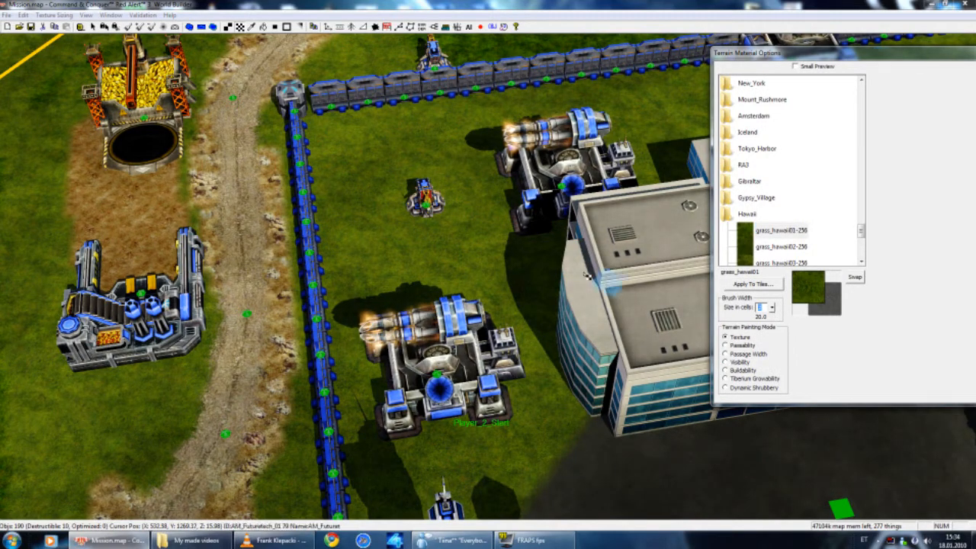
pyautogui.write('5')
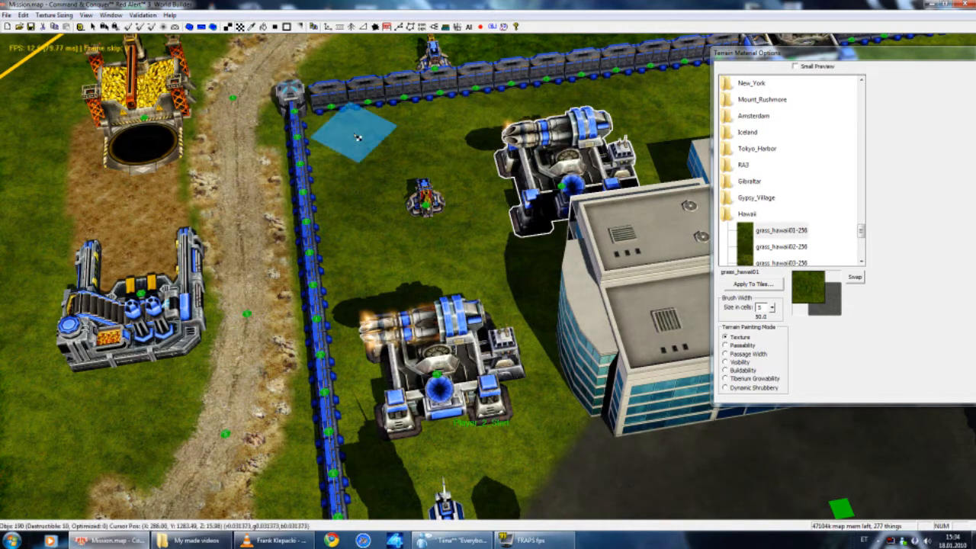
# Step: Try the texture brush at widths of 10, 2 and 1 cells
pyautogui.click(242, 28)
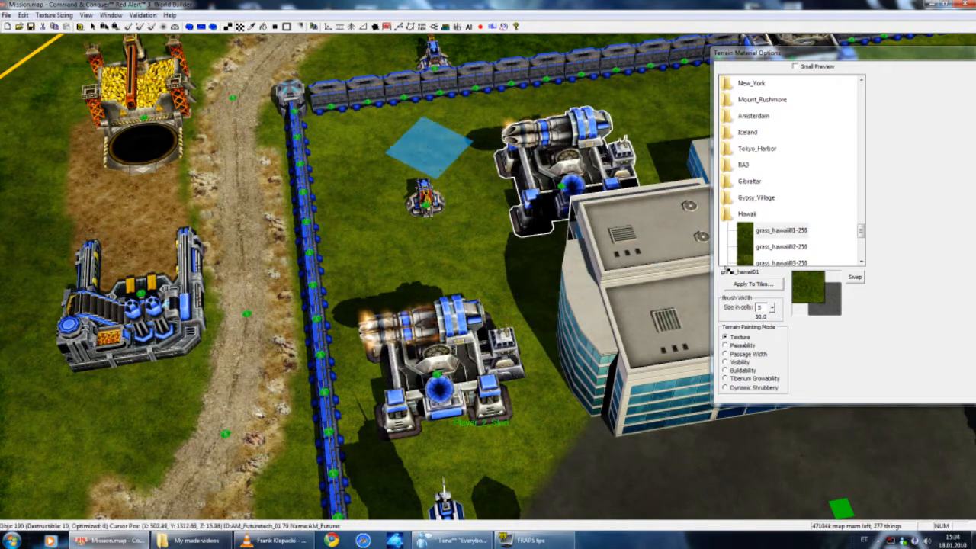
pyautogui.click(772, 304)
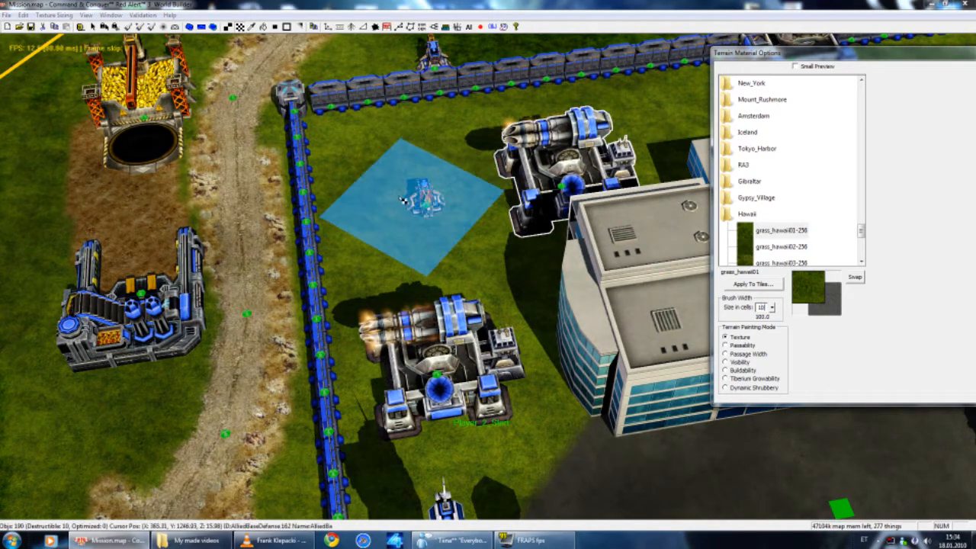
pyautogui.press('BackSpace')
pyautogui.press('BackSpace')
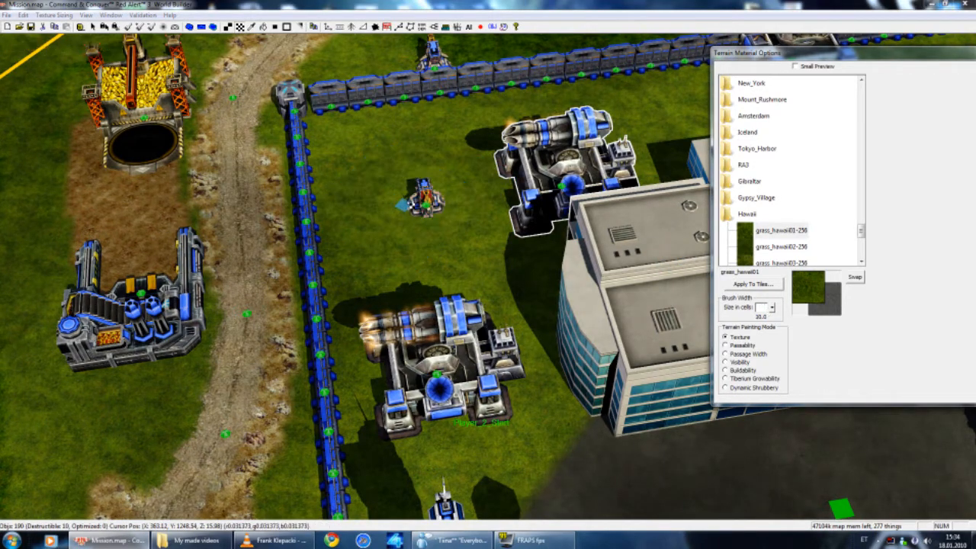
pyautogui.write('2')
pyautogui.press('BackSpace')
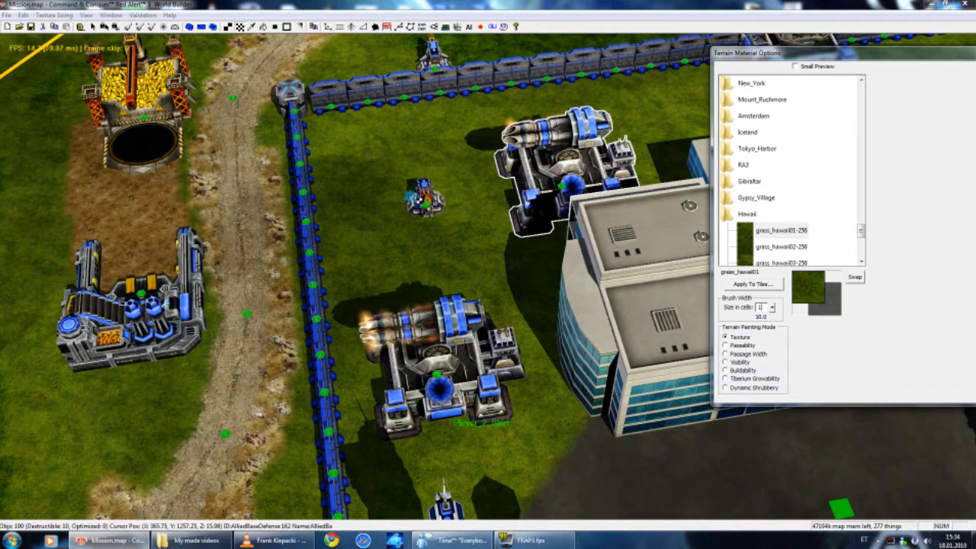
pyautogui.write('1')
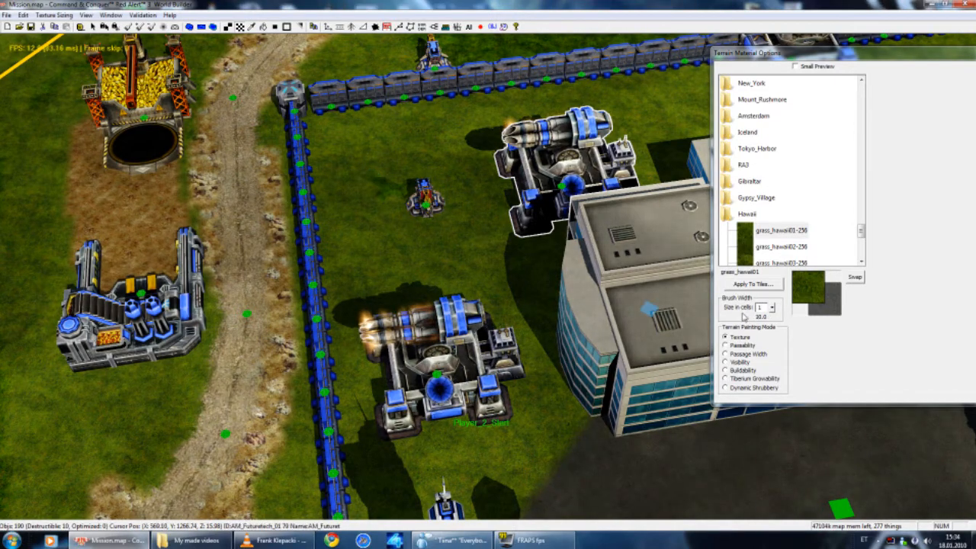
# Step: Try the single-tile texture tool and restore the brush width to 5 cells
pyautogui.click(228, 27)
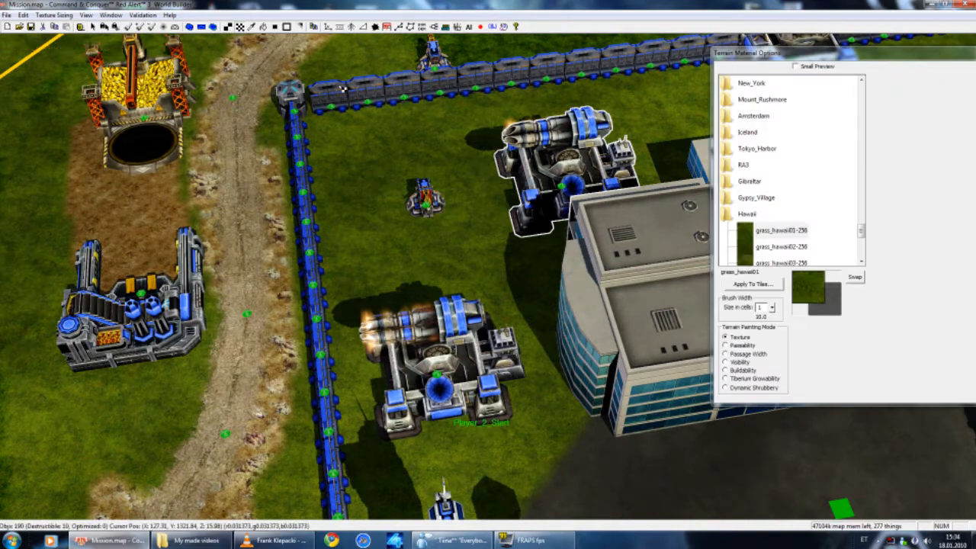
pyautogui.doubleClick(761, 308)
pyautogui.write('5')
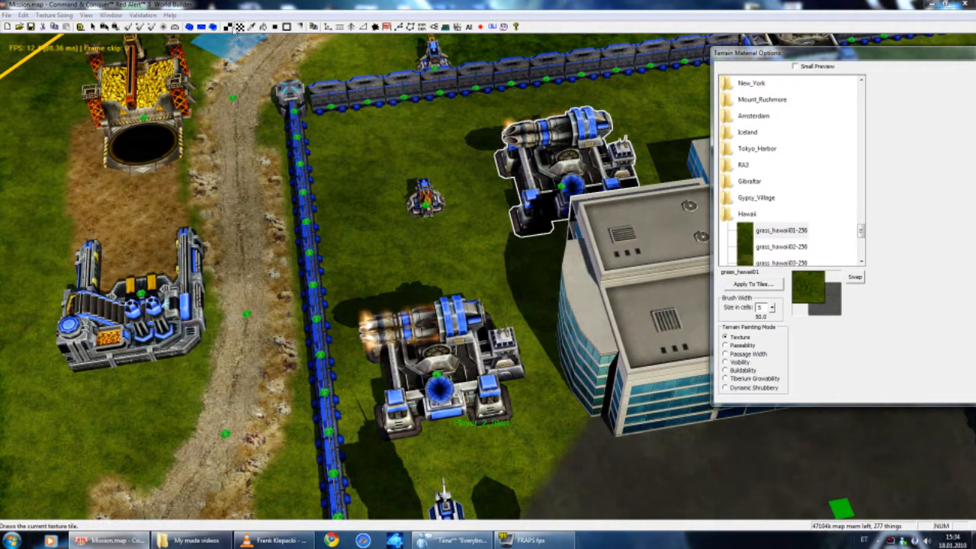
# Step: Collapse the Hawaii texture folder and bring the Terrain Material Options window fully into view
pyautogui.doubleClick(746, 213)
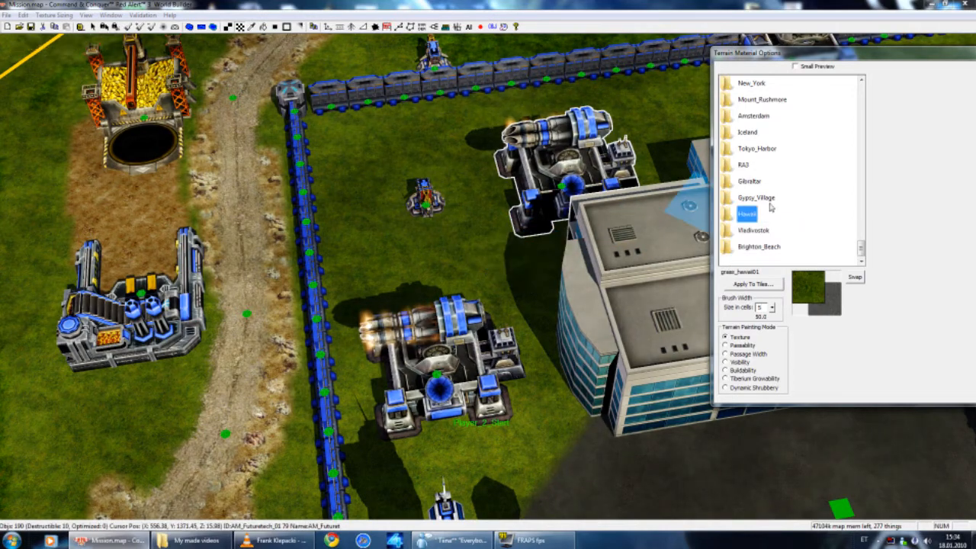
pyautogui.moveTo(805, 57); pyautogui.dragTo(492, 103)
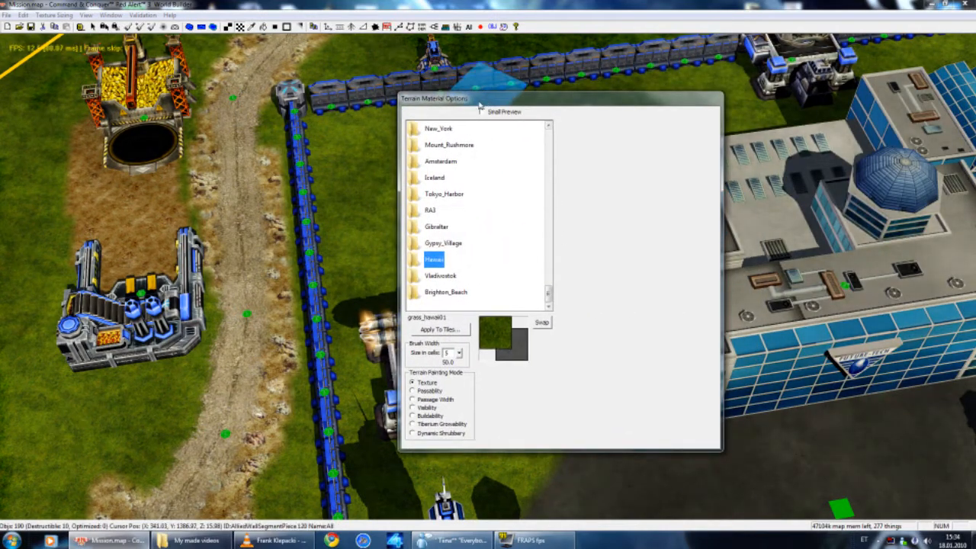
pyautogui.moveTo(439, 98); pyautogui.dragTo(406, 97)
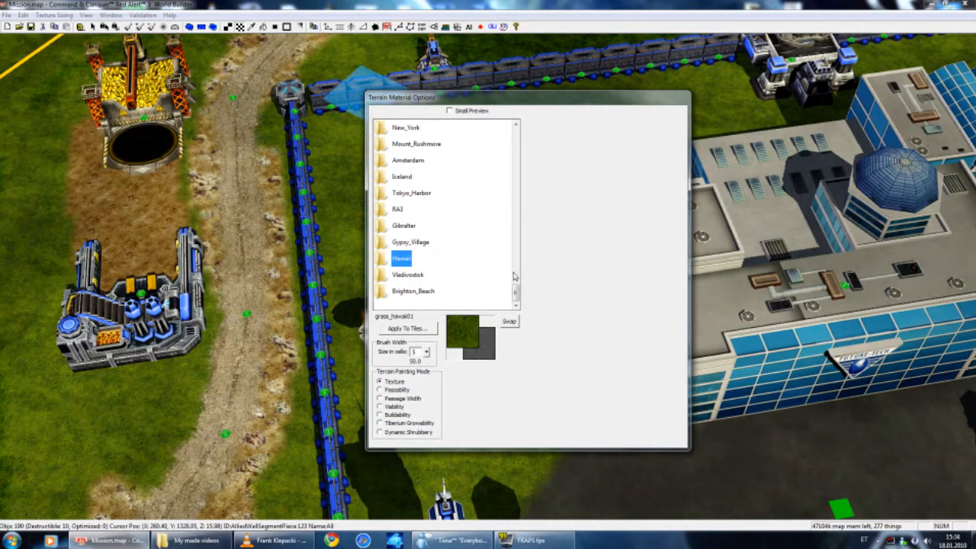
# Step: Browse the upper texture folders, checking Yucatan and Cape_Cod, and collapse them again
pyautogui.moveTo(517, 293); pyautogui.dragTo(522, 128)
pyautogui.doubleClick(404, 144)
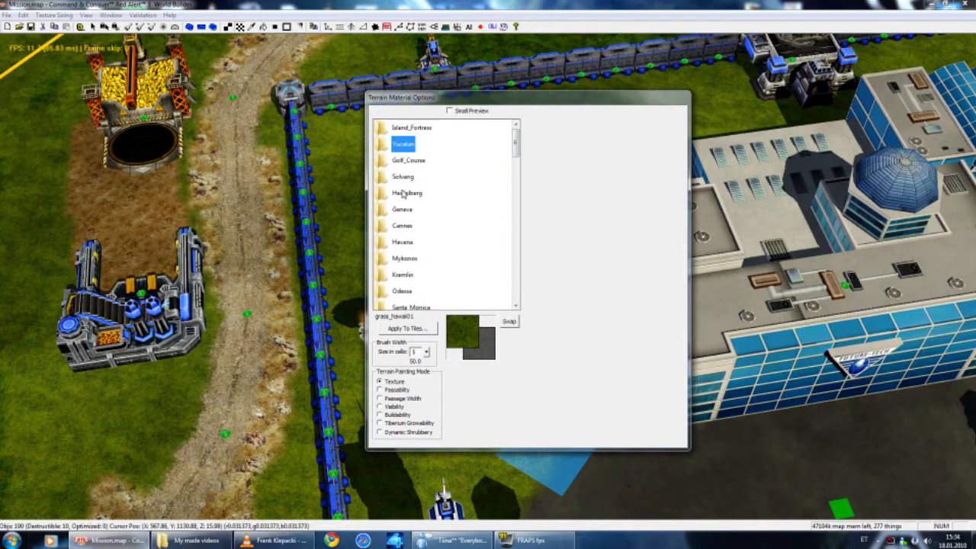
pyautogui.scroll(-5, 404, 193)
pyautogui.scroll(3, 416, 186)
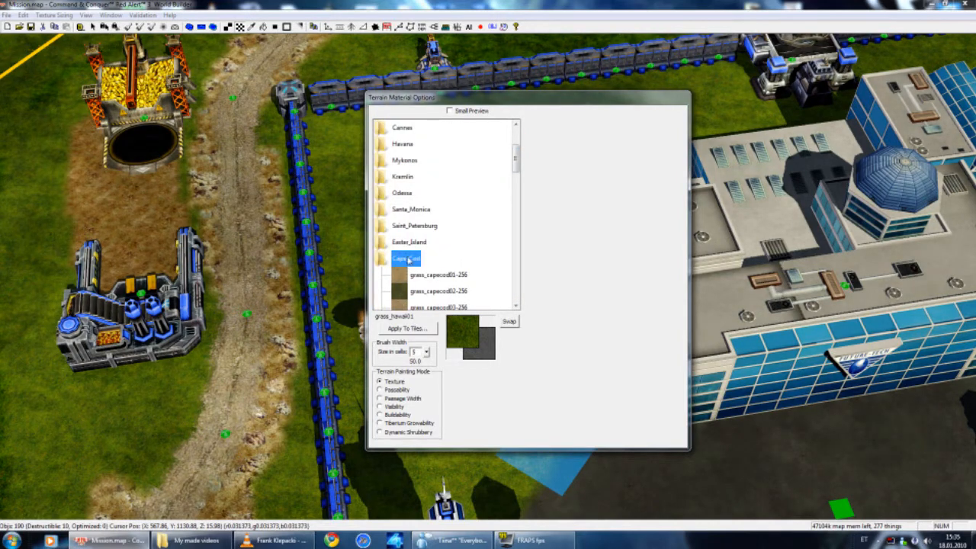
pyautogui.doubleClick(408, 260)
pyautogui.moveTo(517, 230); pyautogui.dragTo(516, 191)
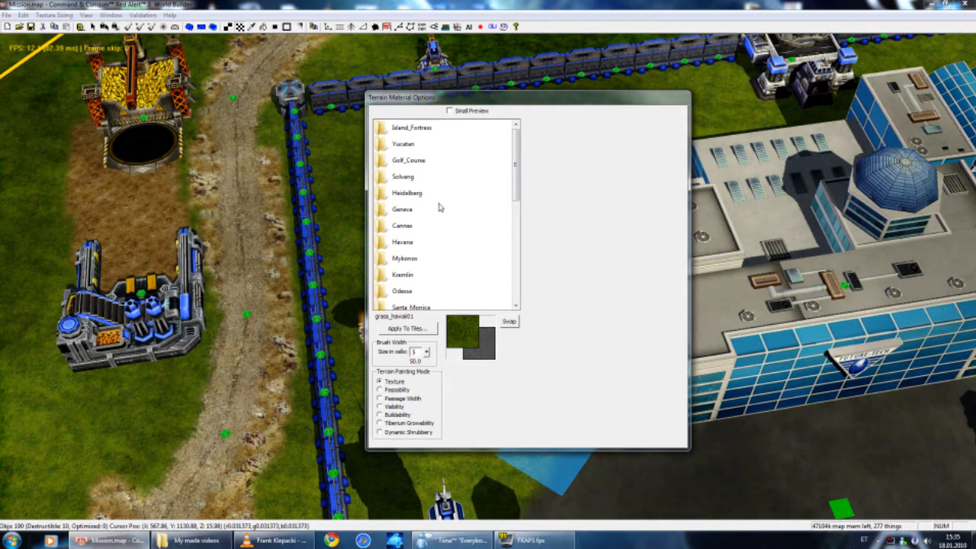
# Step: Look through the list of map-themed texture folders down to Brighton_Beach
pyautogui.scroll(-2, 445, 269)
pyautogui.click(446, 268)
pyautogui.scroll(-1, 446, 269)
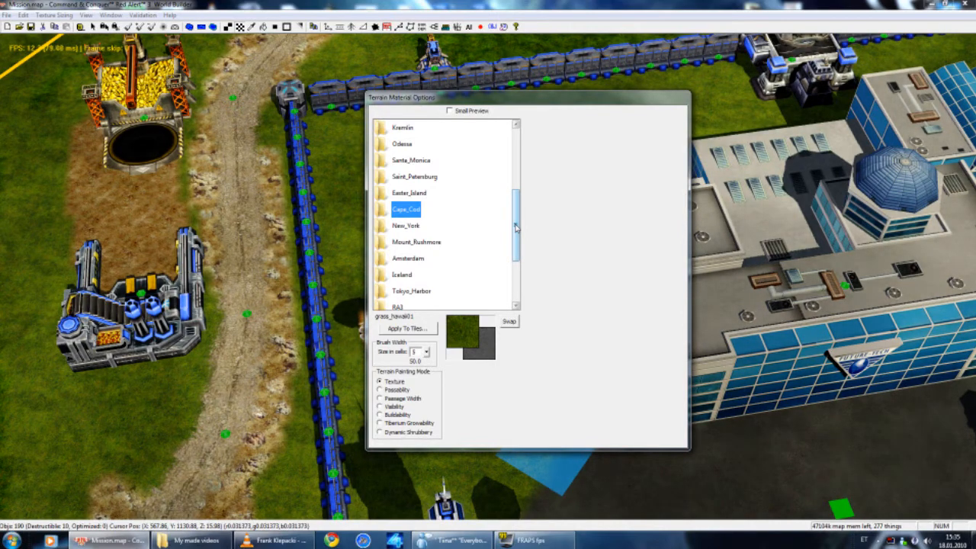
pyautogui.moveTo(516, 228); pyautogui.dragTo(516, 269)
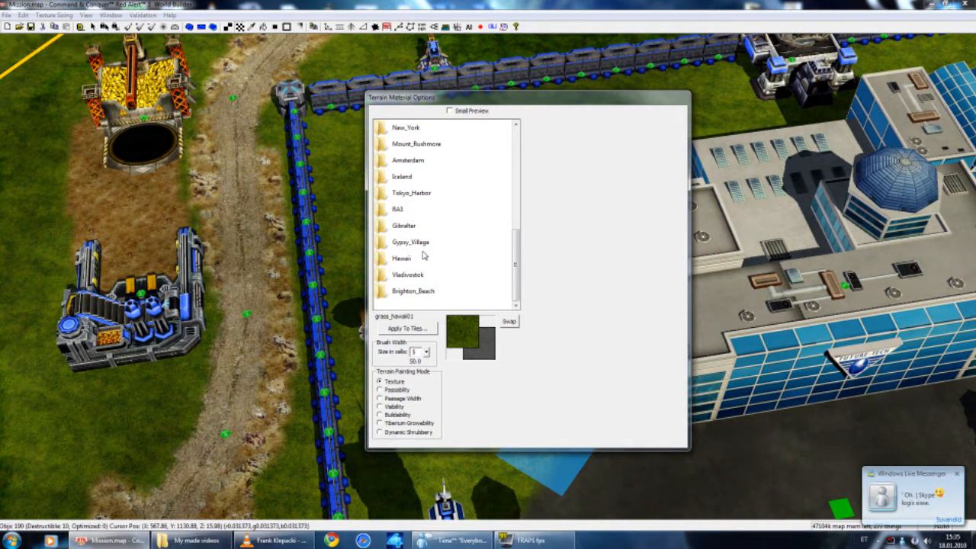
pyautogui.moveTo(517, 271); pyautogui.dragTo(506, 225)
pyautogui.scroll(-2, 506, 229)
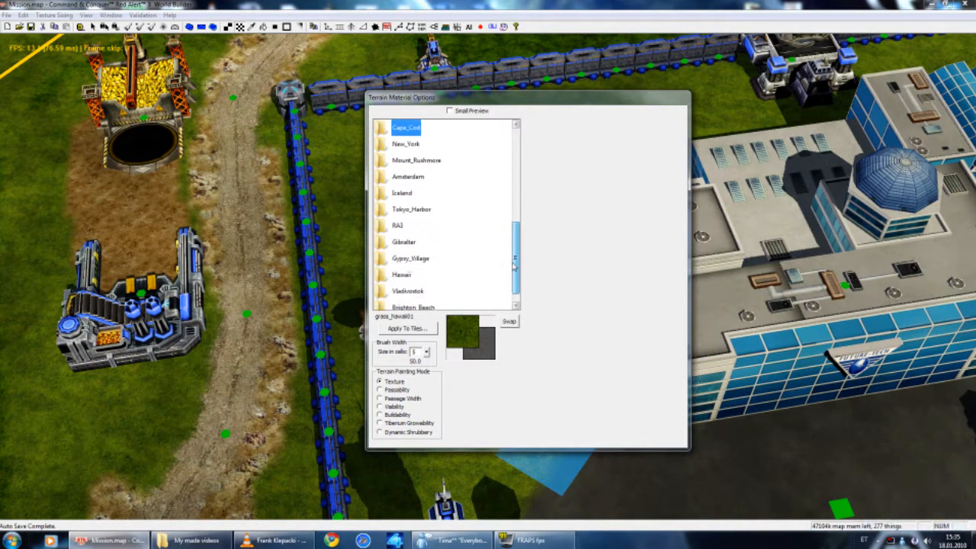
pyautogui.moveTo(322, 203); pyautogui.dragTo(270, 175, button='right')
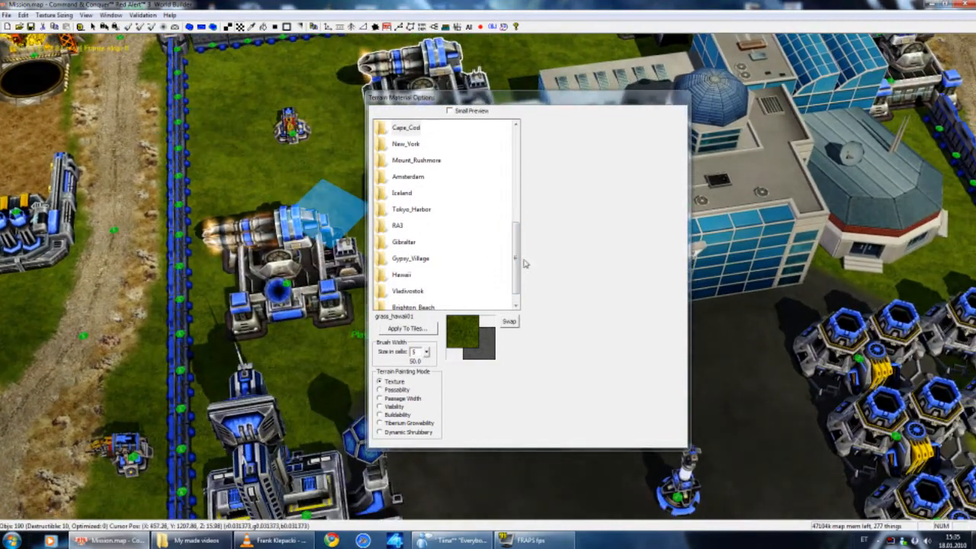
# Step: Inspect the pavement and grass textures in the Golf_Course folder, and collapse the folder
pyautogui.moveTo(516, 262); pyautogui.dragTo(516, 162)
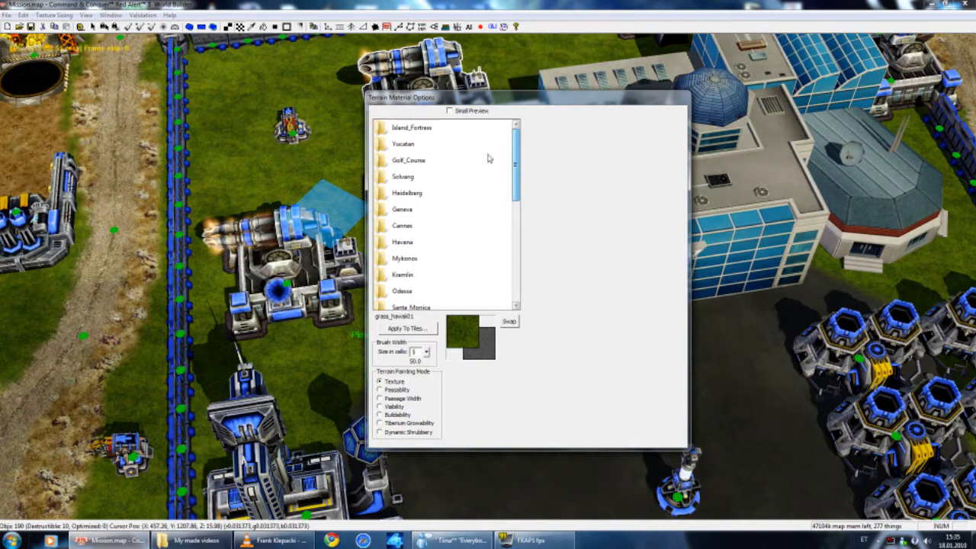
pyautogui.doubleClick(408, 160)
pyautogui.moveTo(515, 158)
pyautogui.mouseDown()
pyautogui.moveTo(518, 183)
pyautogui.moveTo(520, 158)
pyautogui.mouseUp()
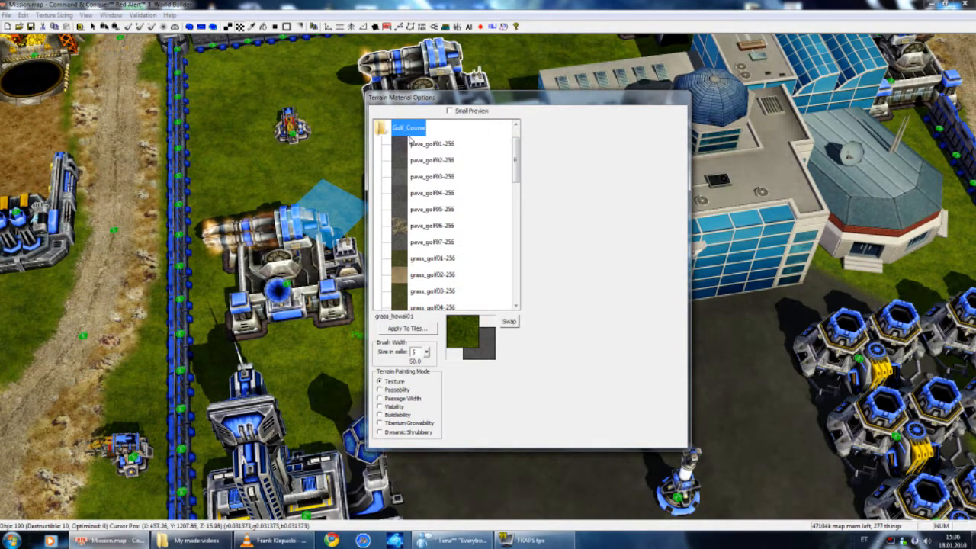
pyautogui.doubleClick(420, 132)
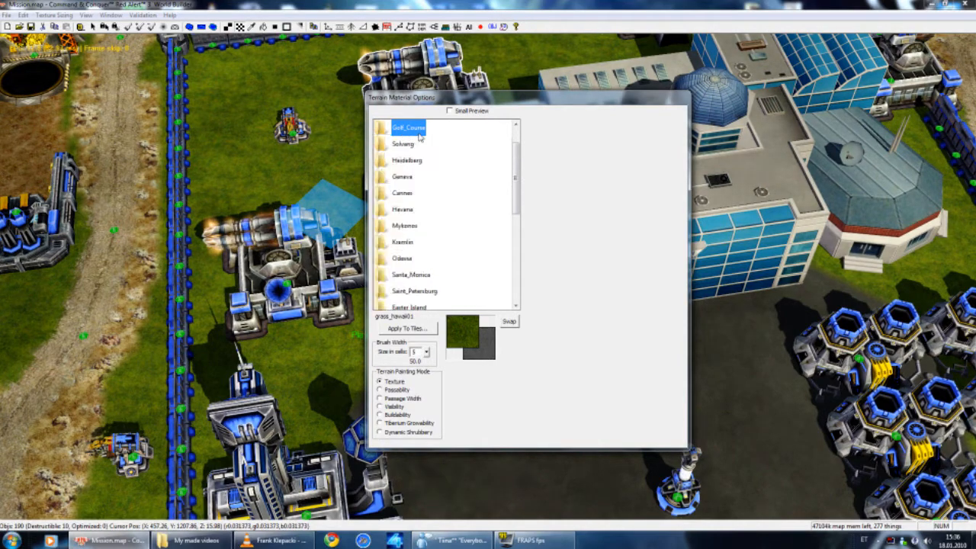
# Step: Expand the Solvang folder to view its snow and cliff textures
pyautogui.click(412, 148)
pyautogui.doubleClick(411, 147)
pyautogui.doubleClick(405, 129)
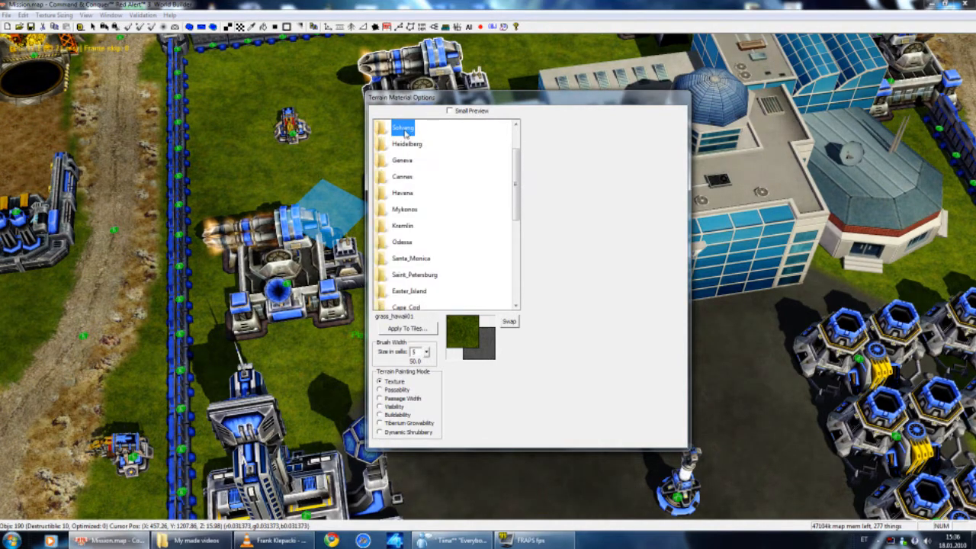
pyautogui.doubleClick(405, 130)
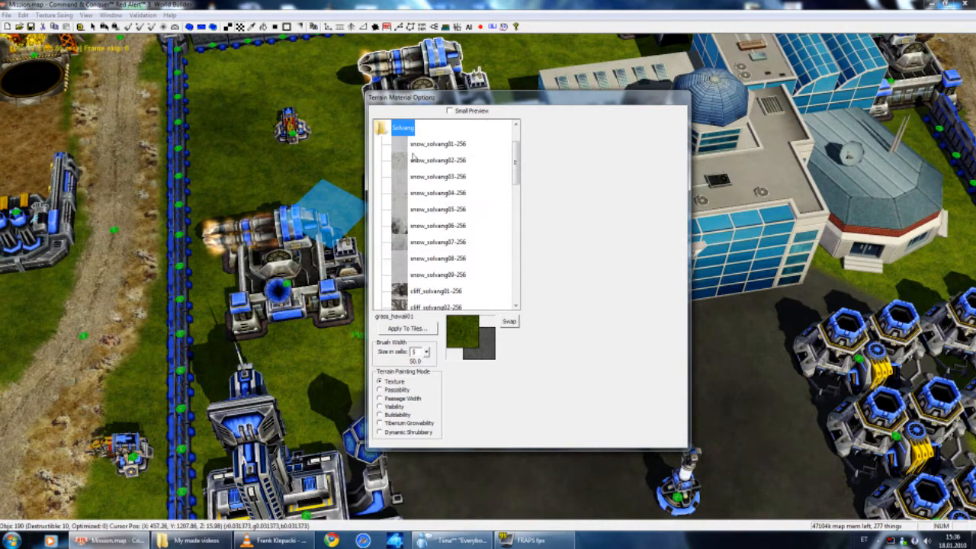
# Step: Collapse the Solvang folder and expand the RA3 texture folder further down the list
pyautogui.doubleClick(405, 129)
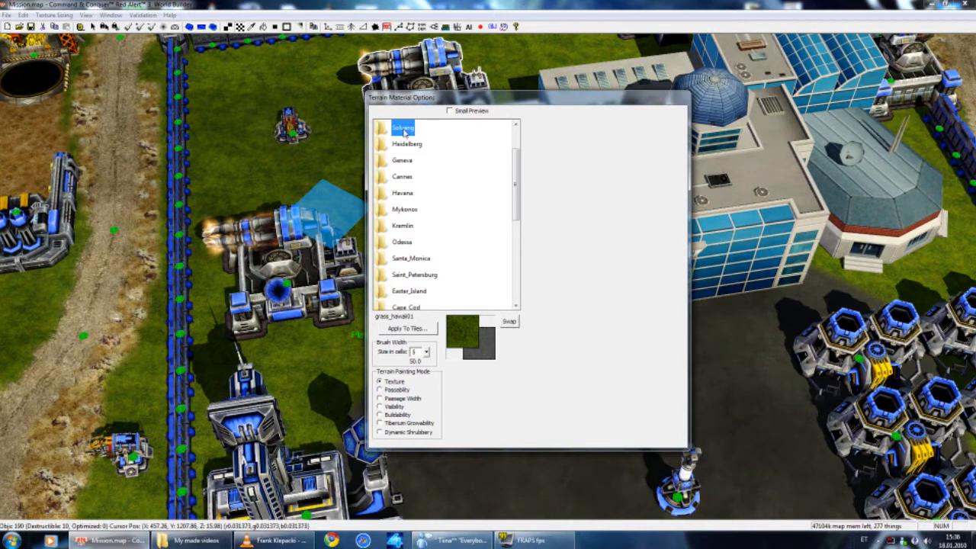
pyautogui.moveTo(523, 165); pyautogui.dragTo(523, 263)
pyautogui.doubleClick(398, 209)
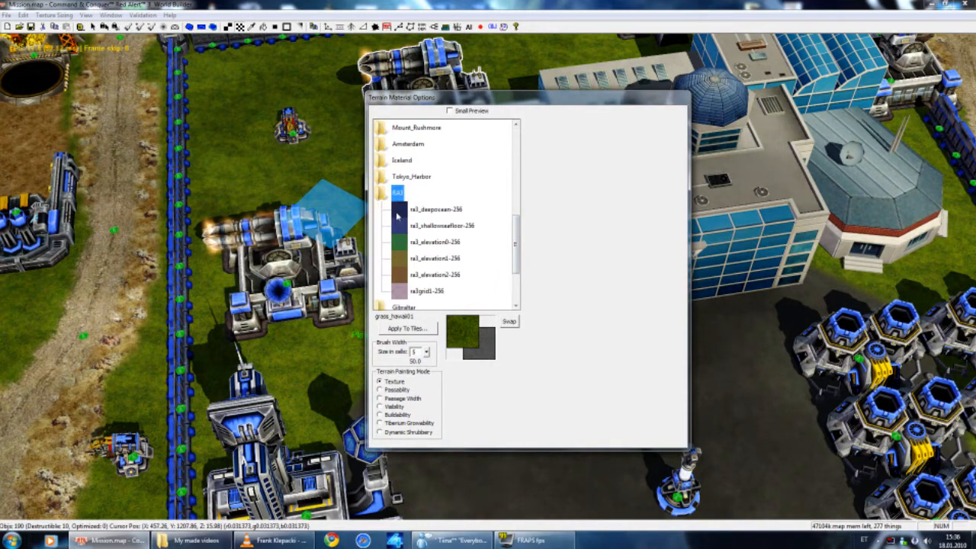
# Step: Paint the ra3grid1-256 texture over the grass and sand around the ore mine outside the base
pyautogui.click(435, 209)
pyautogui.moveTo(309, 250); pyautogui.dragTo(342, 148, button='right')
pyautogui.scroll(-3, 342, 148)
pyautogui.moveTo(432, 98)
pyautogui.mouseDown()
pyautogui.moveTo(592, 130)
pyautogui.moveTo(805, 205)
pyautogui.mouseUp()
pyautogui.moveTo(449, 244); pyautogui.dragTo(435, 39, button='right')
pyautogui.moveTo(432, 86)
pyautogui.mouseDown()
pyautogui.moveTo(368, 336)
pyautogui.moveTo(282, 217)
pyautogui.moveTo(183, 229)
pyautogui.moveTo(93, 398)
pyautogui.moveTo(79, 211)
pyautogui.moveTo(224, 277)
pyautogui.mouseUp()
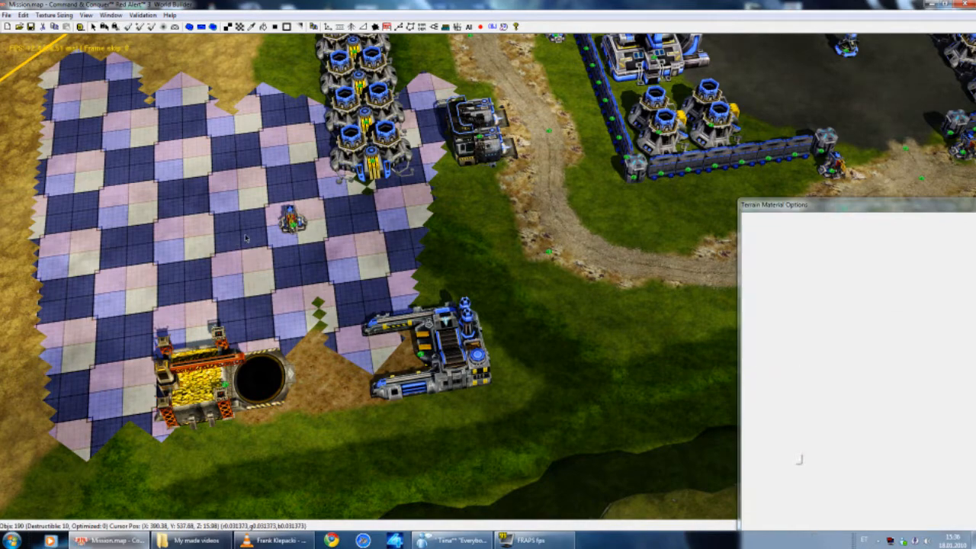
# Step: Undo the grid texture painting and save the map
pyautogui.hotkey('ctrl', 'z')
pyautogui.hotkey('ctrl', 'z')
pyautogui.click(30, 28)
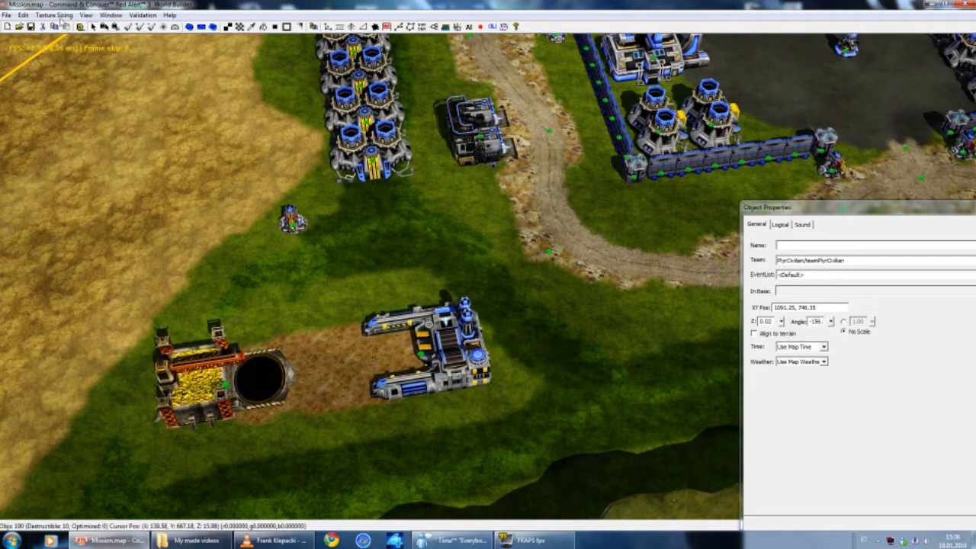
# Step: Create a new map with the default size, border and initial height, and look over its whole ground
pyautogui.click(6, 14)
pyautogui.click(18, 28)
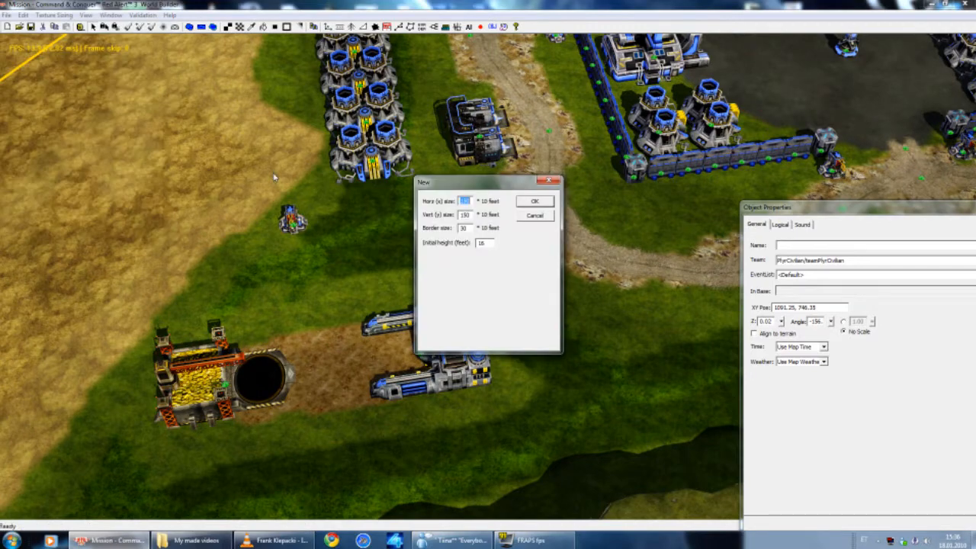
pyautogui.click(536, 201)
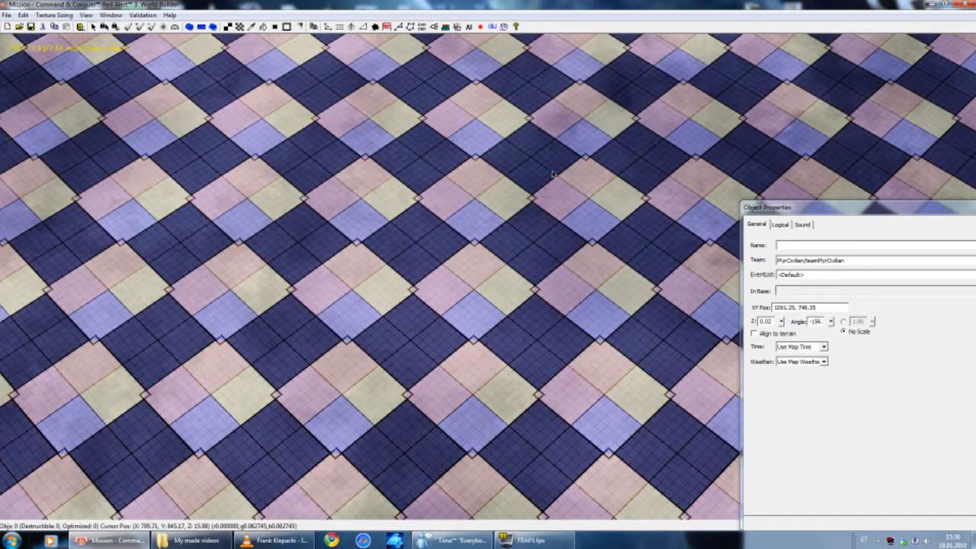
pyautogui.scroll(-10, 403, 174)
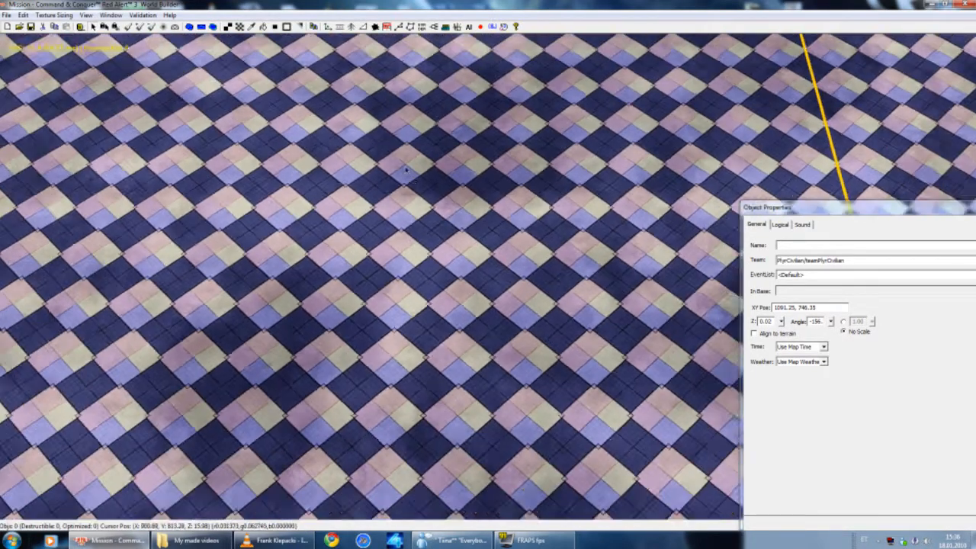
pyautogui.scroll(-3, 354, 162)
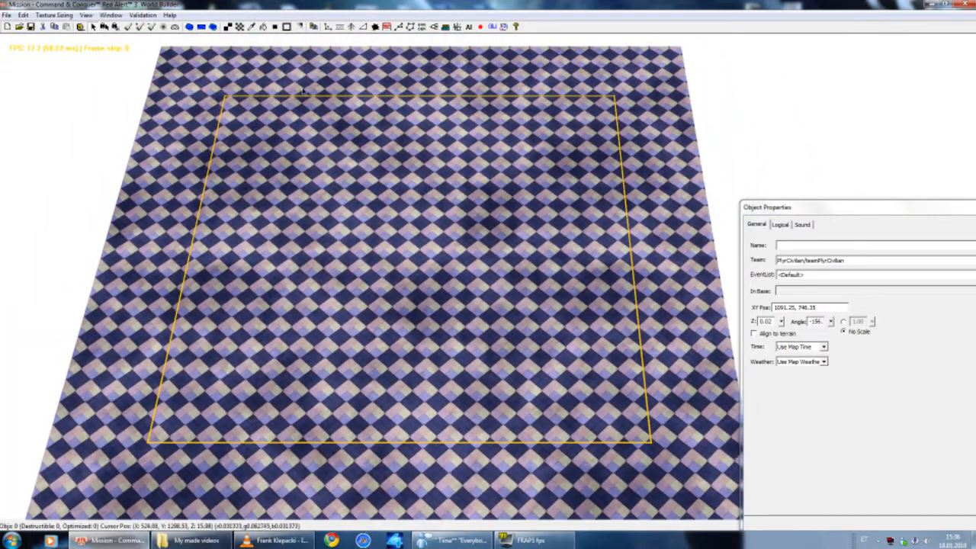
# Step: Reopen the Mission map from the user maps and look over the base and the rocky map corner
pyautogui.click(23, 28)
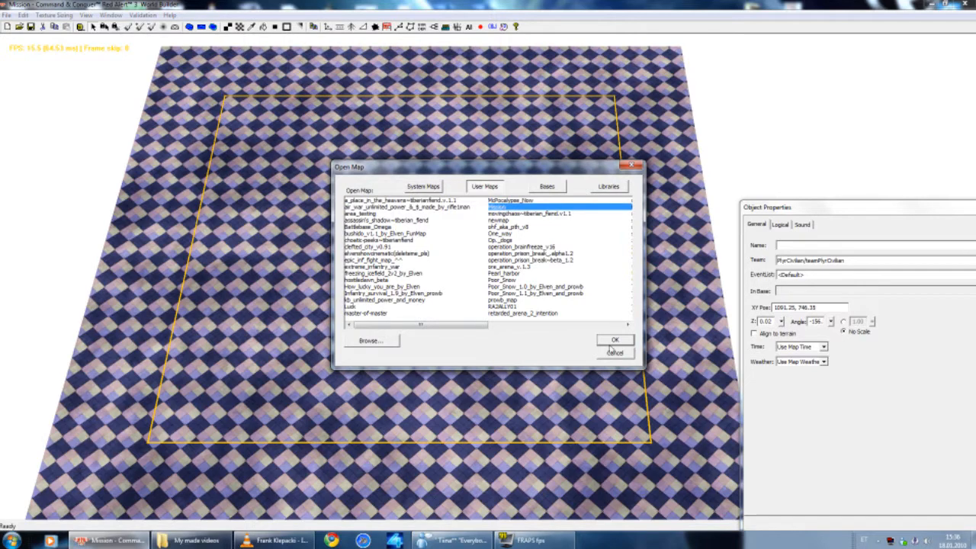
pyautogui.click(613, 339)
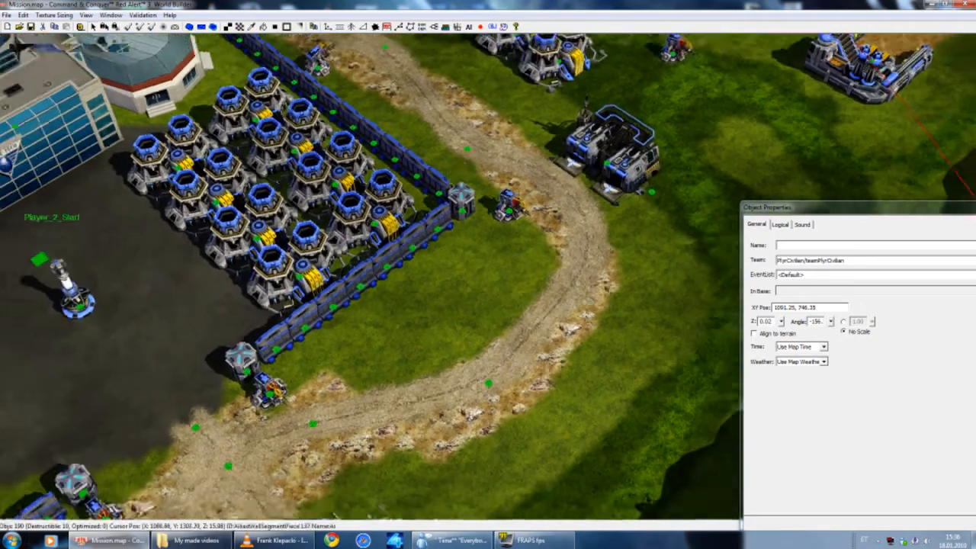
pyautogui.scroll(-6, 456, 149)
pyautogui.moveTo(450, 217); pyautogui.dragTo(502, 81, button='right')
pyautogui.moveTo(345, 87); pyautogui.dragTo(569, 227, button='right')
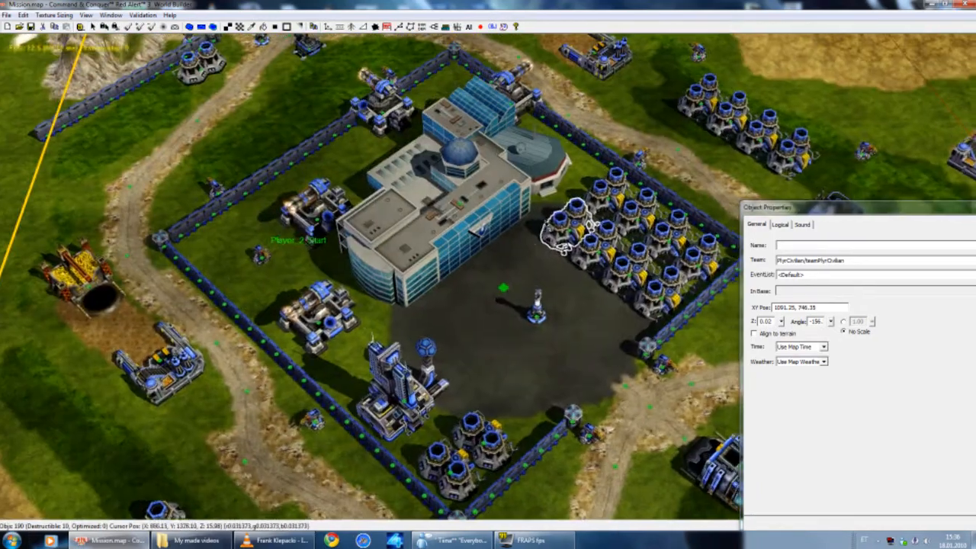
pyautogui.moveTo(591, 224); pyautogui.dragTo(585, 243, button='middle')
pyautogui.moveTo(488, 99); pyautogui.dragTo(492, 366, button='right')
pyautogui.moveTo(381, 294); pyautogui.dragTo(453, 241, button='right')
pyautogui.scroll(5, 408, 259)
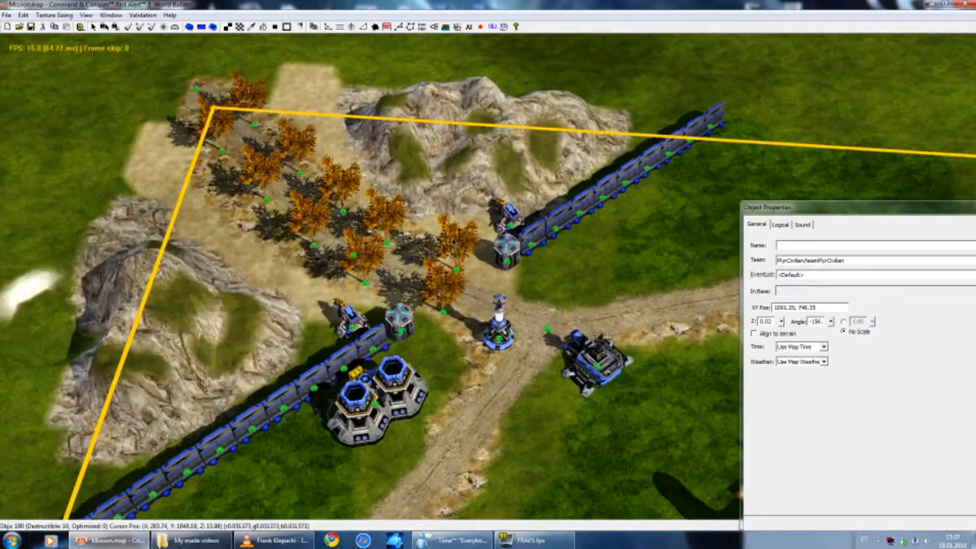
# Step: Paint the dark courtyard inside the base walls with ra3_deepocean-256 using the tile brush, and undo the painting
pyautogui.click(240, 27)
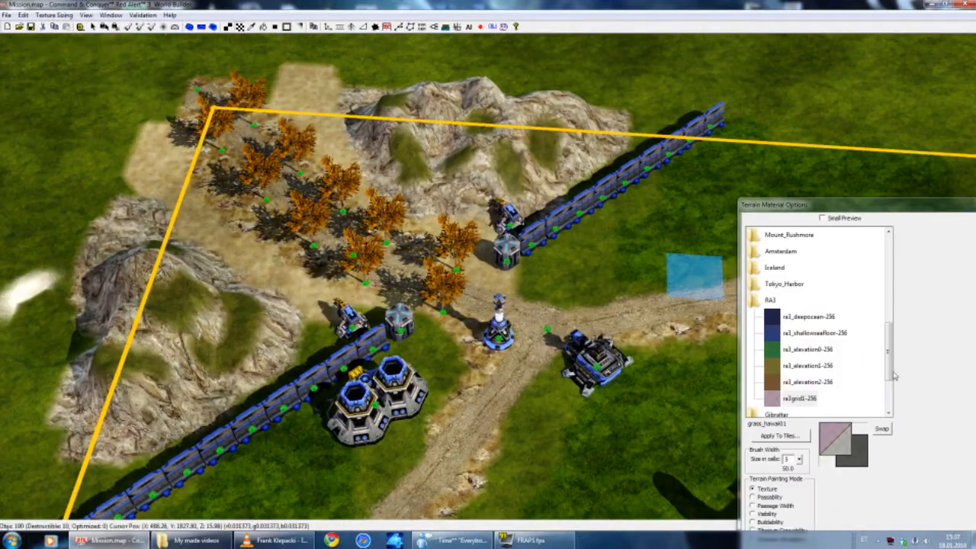
pyautogui.moveTo(558, 340)
pyautogui.mouseDown(button='right')
pyautogui.moveTo(535, 296)
pyautogui.moveTo(559, 231)
pyautogui.moveTo(525, 307)
pyautogui.mouseUp(button='right')
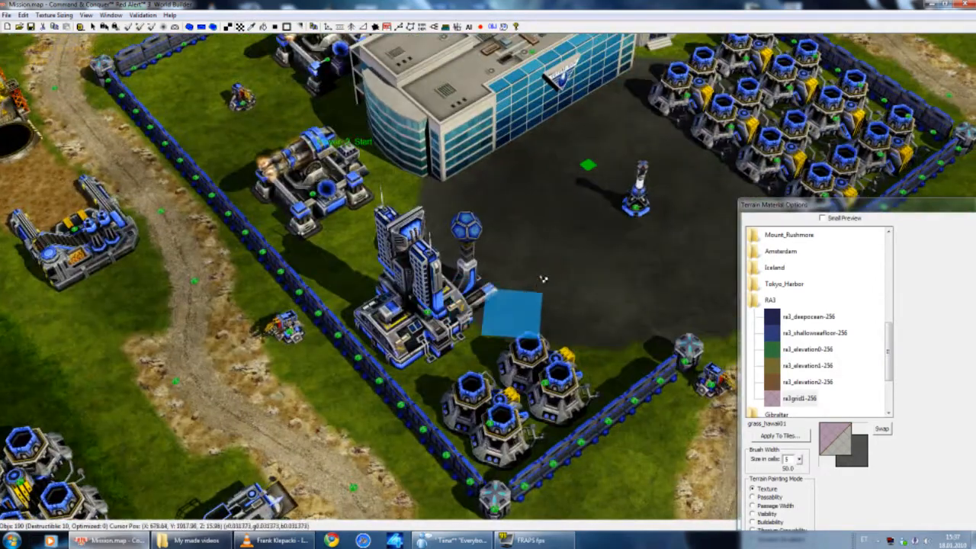
pyautogui.moveTo(548, 264); pyautogui.dragTo(421, 298, button='right')
pyautogui.click(809, 315)
pyautogui.moveTo(424, 285)
pyautogui.mouseDown()
pyautogui.moveTo(477, 274)
pyautogui.moveTo(581, 322)
pyautogui.moveTo(305, 305)
pyautogui.moveTo(510, 361)
pyautogui.moveTo(376, 340)
pyautogui.moveTo(468, 198)
pyautogui.moveTo(533, 235)
pyautogui.moveTo(517, 217)
pyautogui.mouseUp()
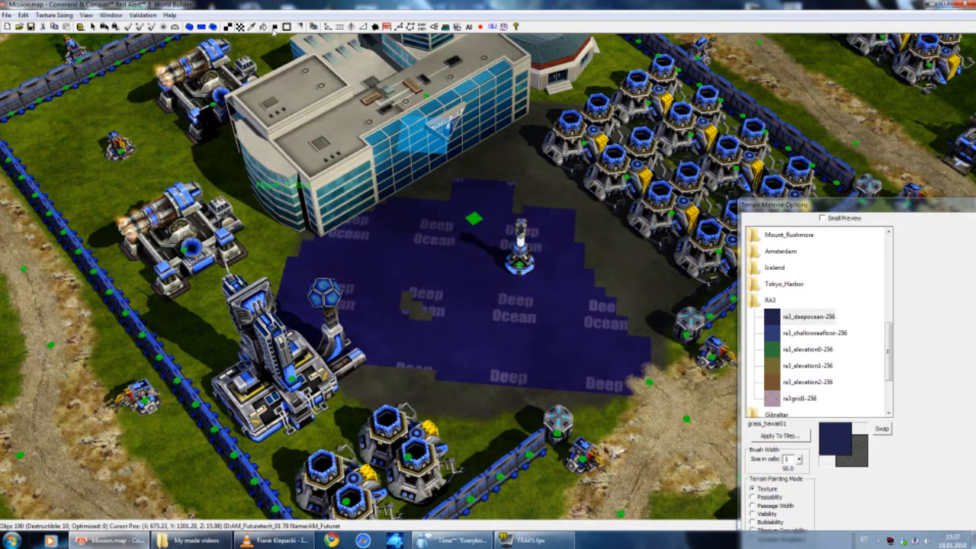
pyautogui.hotkey('ctrl', 'z')
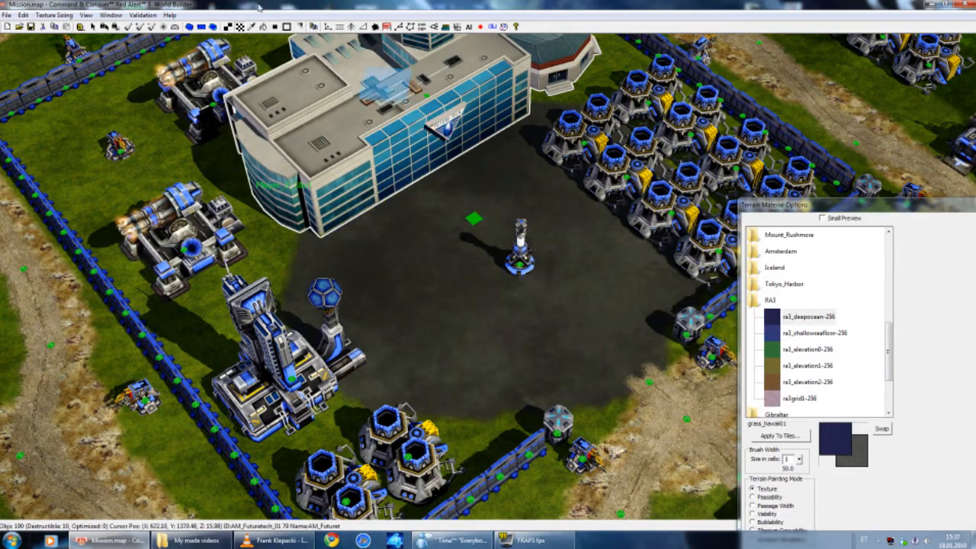
# Step: Flood-fill the grass outside the base walls with ra3_deepocean-256 and inspect how far the fill spreads
pyautogui.moveTo(402, 231); pyautogui.dragTo(386, 96, button='right')
pyautogui.moveTo(285, 183); pyautogui.dragTo(281, 231, button='right')
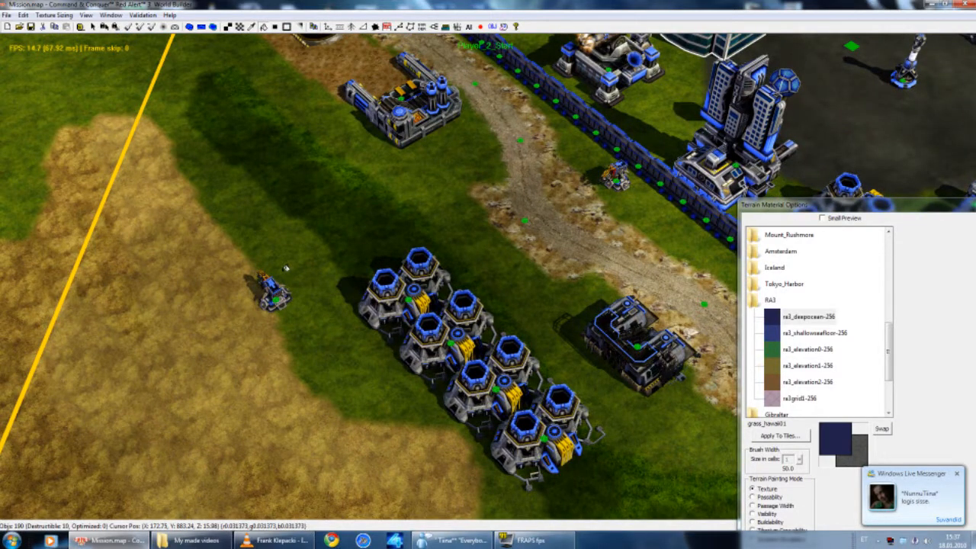
pyautogui.click(286, 261)
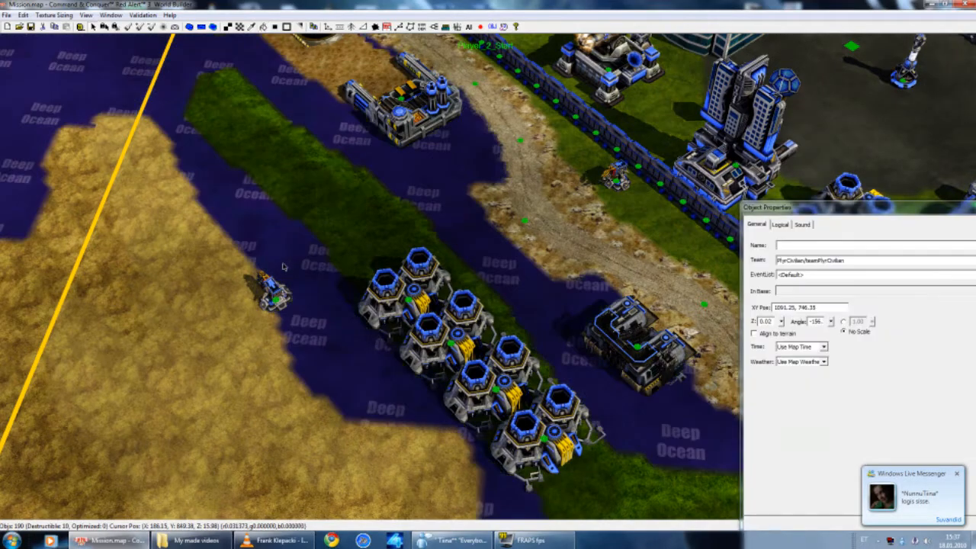
pyautogui.moveTo(290, 241); pyautogui.dragTo(285, 198, button='right')
pyautogui.scroll(-5, 285, 199)
pyautogui.scroll(-5, 285, 199)
pyautogui.moveTo(524, 267); pyautogui.dragTo(385, 209, button='right')
pyautogui.scroll(3, 229, 55)
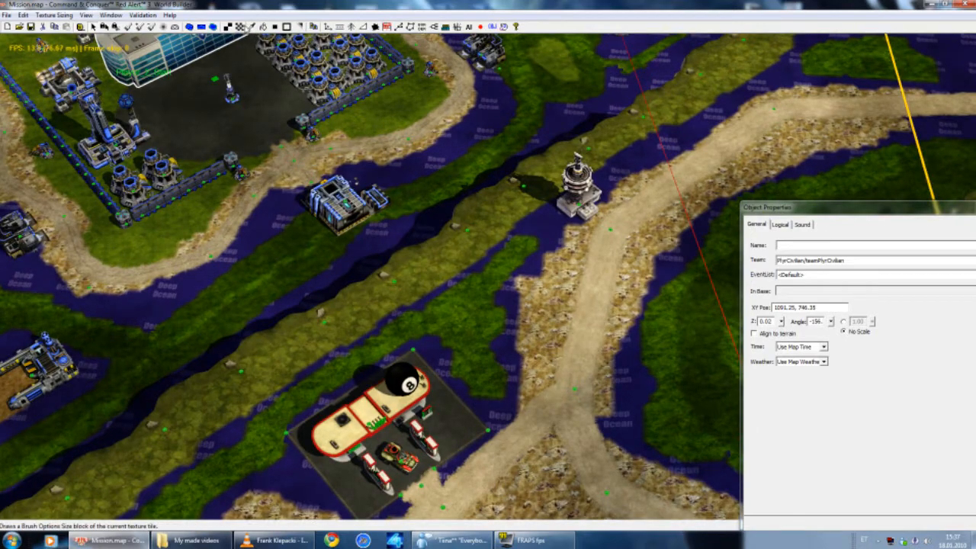
pyautogui.moveTo(256, 51); pyautogui.dragTo(479, 115, button='right')
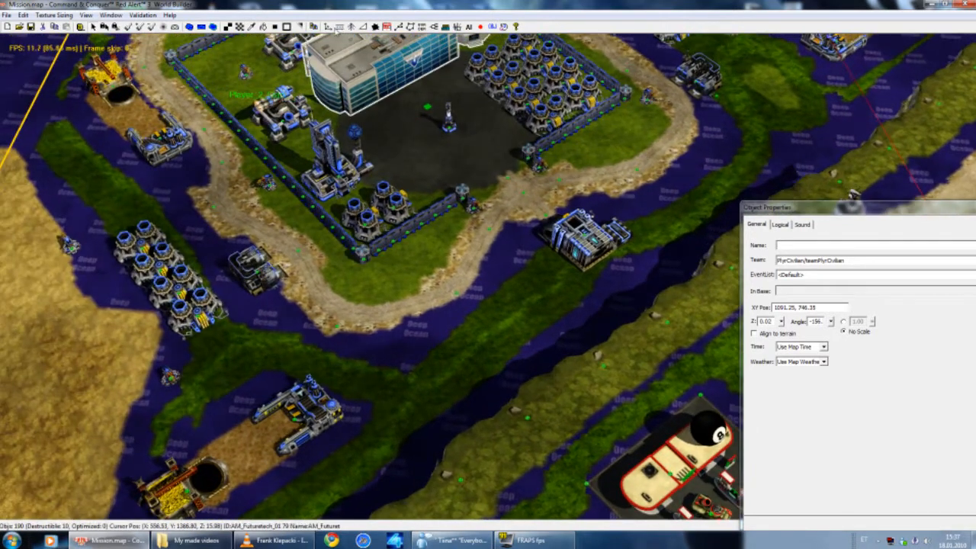
# Step: Activate the flood-fill tool again and choose ra3_elevation2-256 as the current texture
pyautogui.click(264, 28)
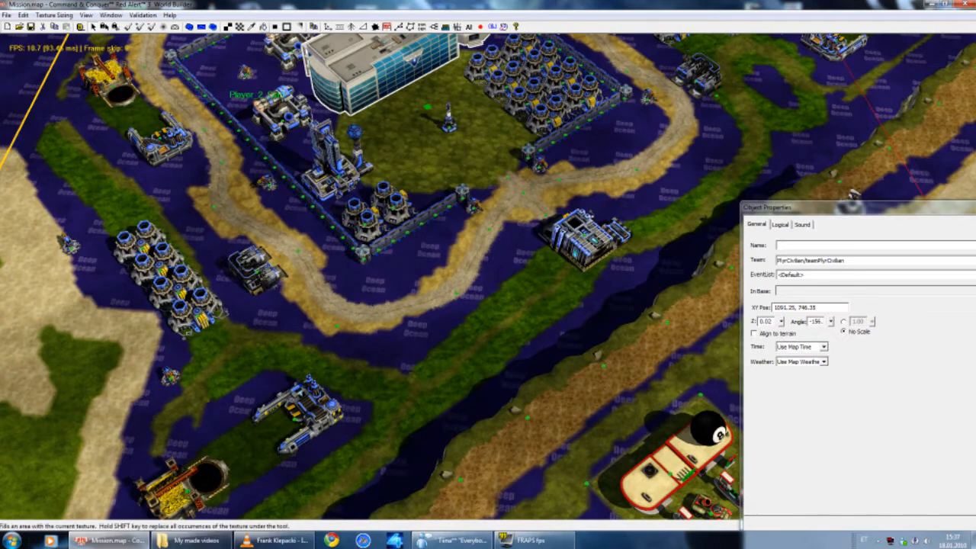
pyautogui.scroll(2, 250, 46)
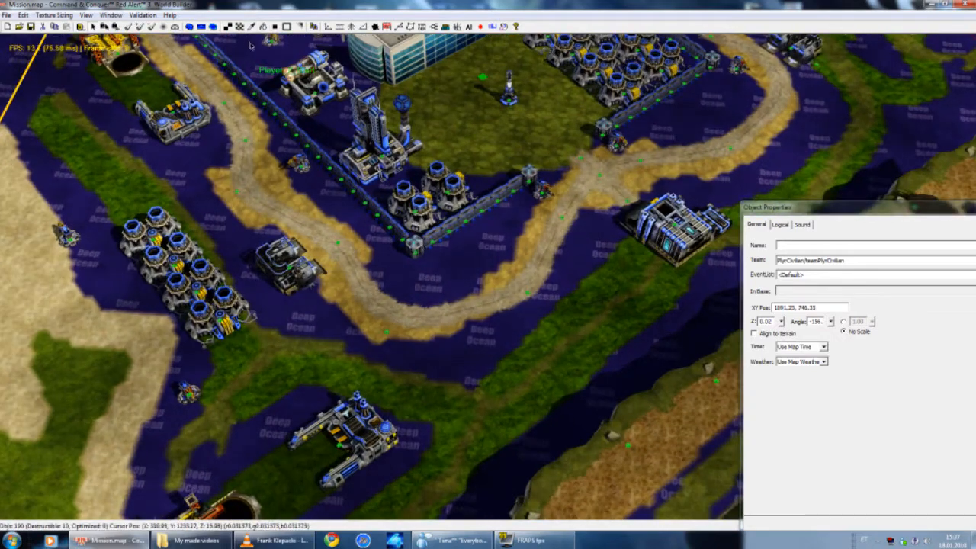
pyautogui.click(263, 27)
pyautogui.moveTo(366, 130); pyautogui.dragTo(465, 164, button='right')
pyautogui.scroll(3, 549, 221)
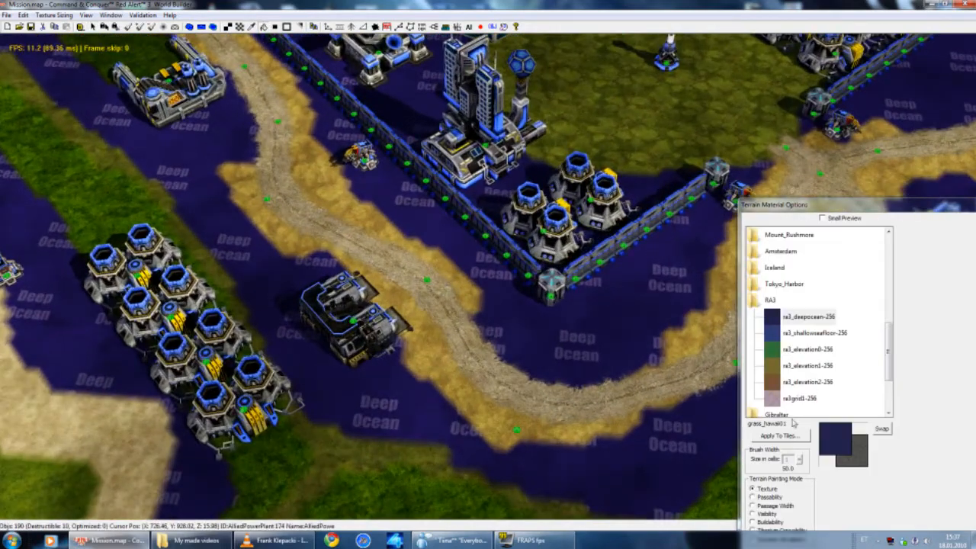
pyautogui.click(807, 381)
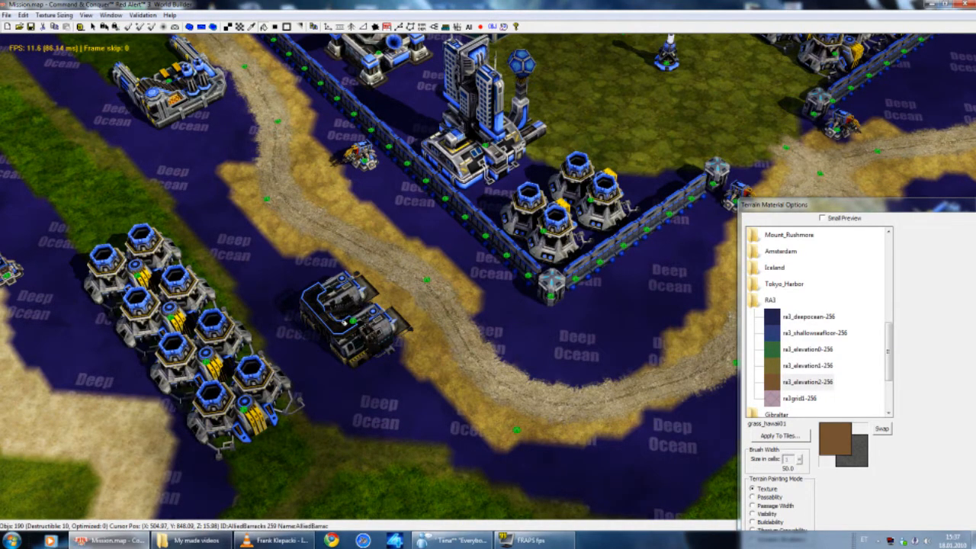
# Step: Undo the flood fills on the terrain around the base
pyautogui.hotkey('ctrl', 'z')
pyautogui.hotkey('ctrl', 'z')
pyautogui.hotkey('ctrl', 'z')
pyautogui.hotkey('ctrl', 'z')
pyautogui.hotkey('ctrl', 'z')
pyautogui.hotkey('ctrl', 'z')
pyautogui.hotkey('ctrl', 'z')
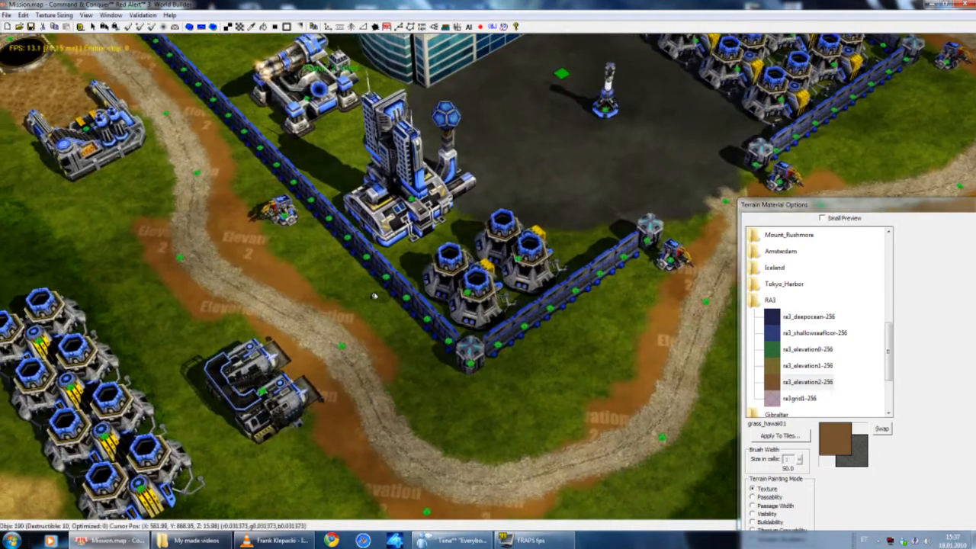
# Step: Flood-fill the courtyard inside the base walls with ra3_elevation2-256
pyautogui.moveTo(545, 158); pyautogui.dragTo(517, 197, button='right')
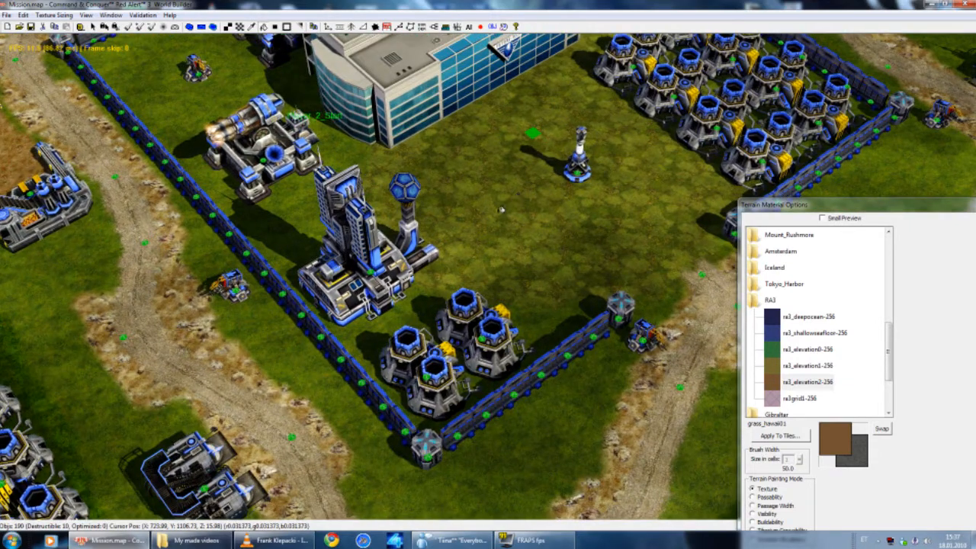
pyautogui.click(474, 203)
pyautogui.moveTo(518, 255); pyautogui.dragTo(445, 286, button='right')
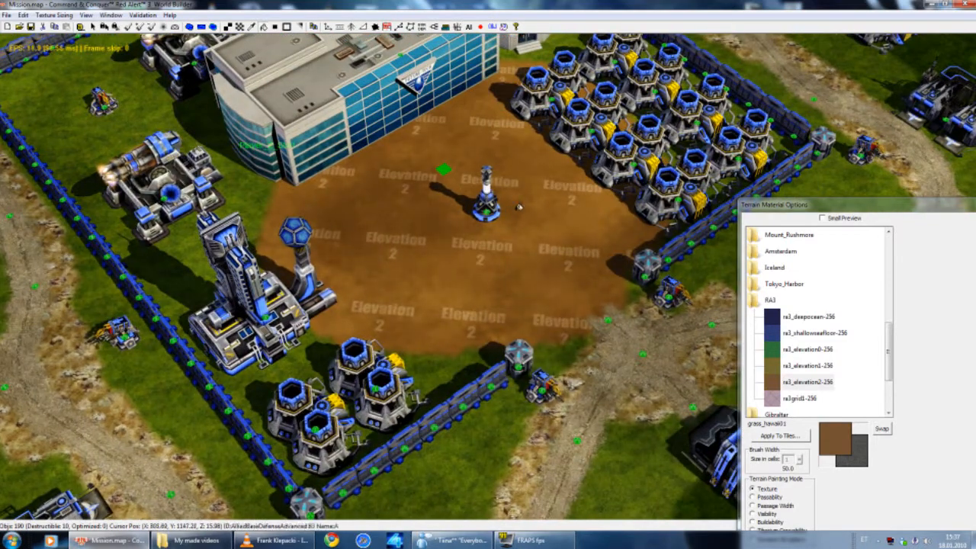
pyautogui.moveTo(519, 206); pyautogui.dragTo(472, 160, button='right')
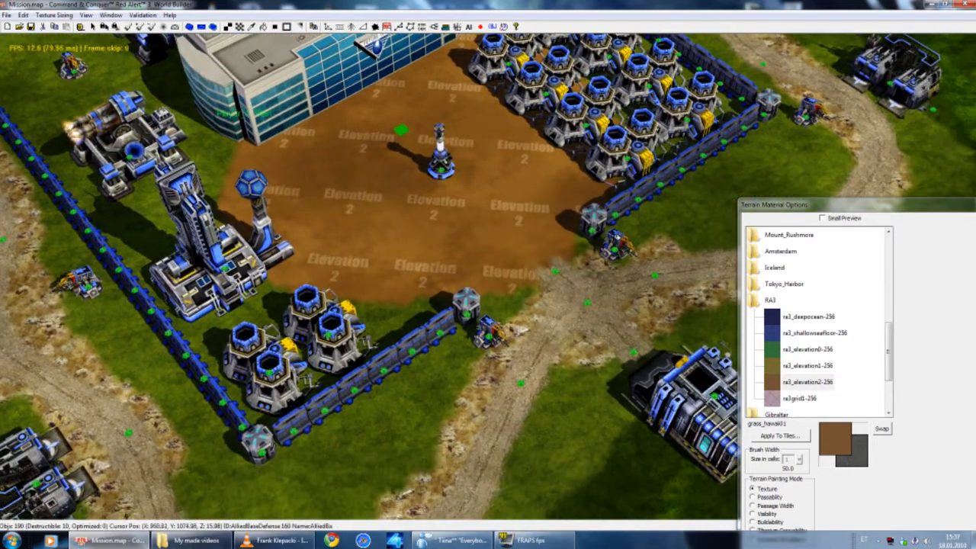
# Step: Select ra3_shallowseafloor-256, and use the eyedropper to sample the grass texture beside the large glass building instead
pyautogui.click(797, 334)
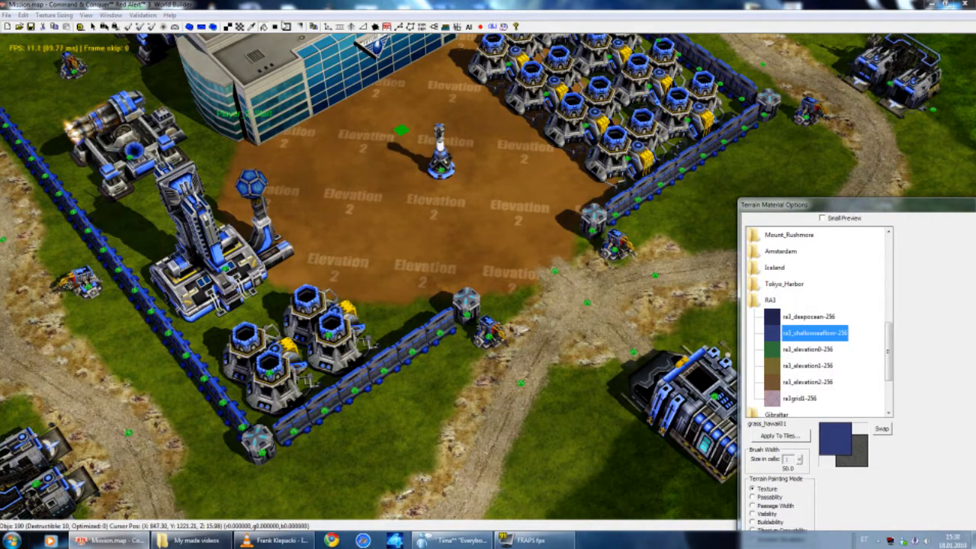
pyautogui.click(253, 27)
pyautogui.click(206, 139)
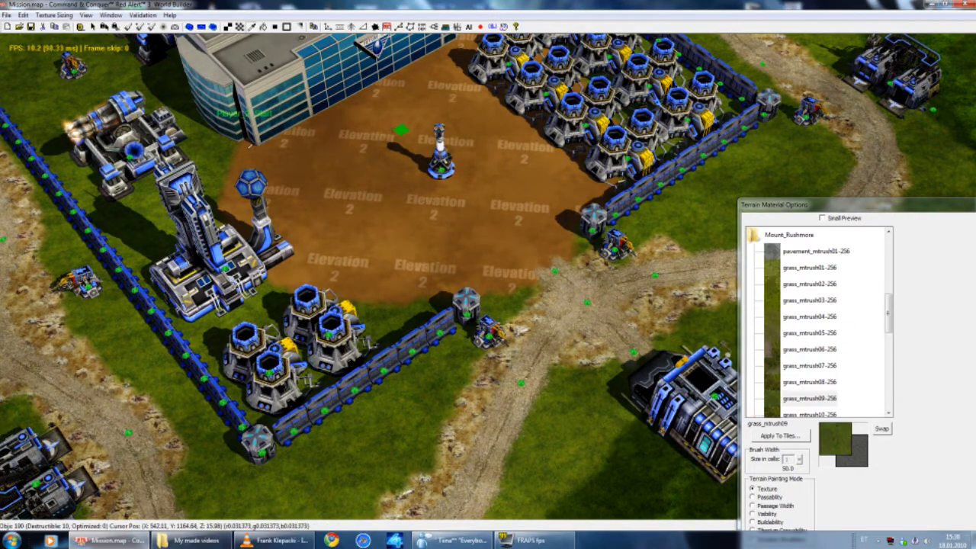
# Step: Check the blend tool's material options, and sample the courtyard's ra3_elevation2 texture with the eyedropper
pyautogui.moveTo(340, 134)
pyautogui.mouseDown(button='right')
pyautogui.moveTo(380, 134)
pyautogui.moveTo(481, 225)
pyautogui.moveTo(398, 180)
pyautogui.moveTo(440, 117)
pyautogui.moveTo(475, 114)
pyautogui.mouseUp(button='right')
pyautogui.click(238, 29)
pyautogui.click(275, 27)
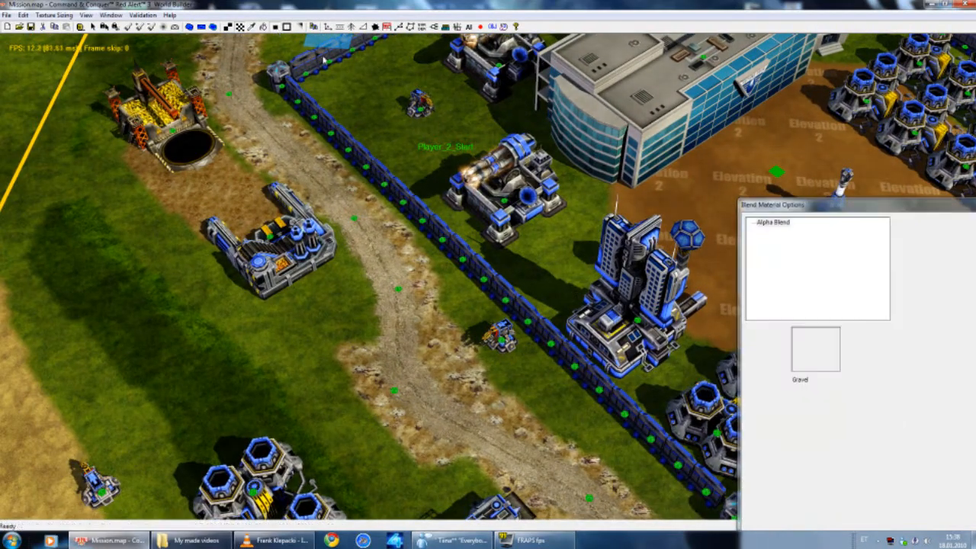
pyautogui.click(252, 27)
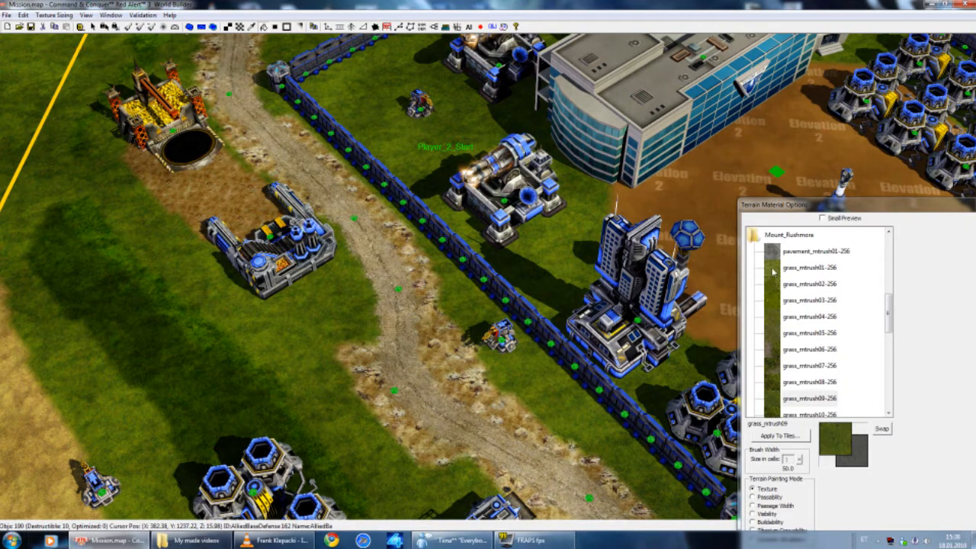
pyautogui.click(576, 178)
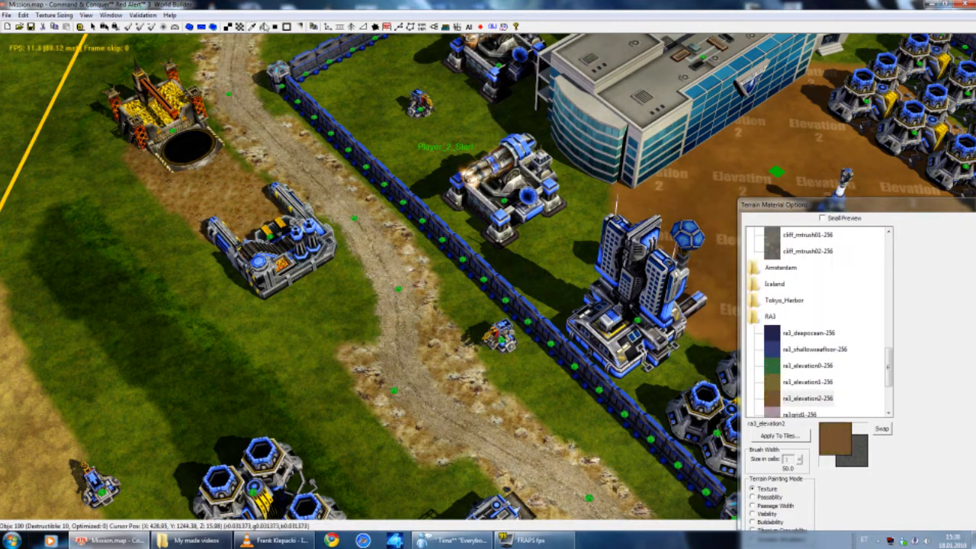
# Step: Paint a strip of ra3_deepocean-256 between the ore mine and the dirt road with the tile brush
pyautogui.click(793, 336)
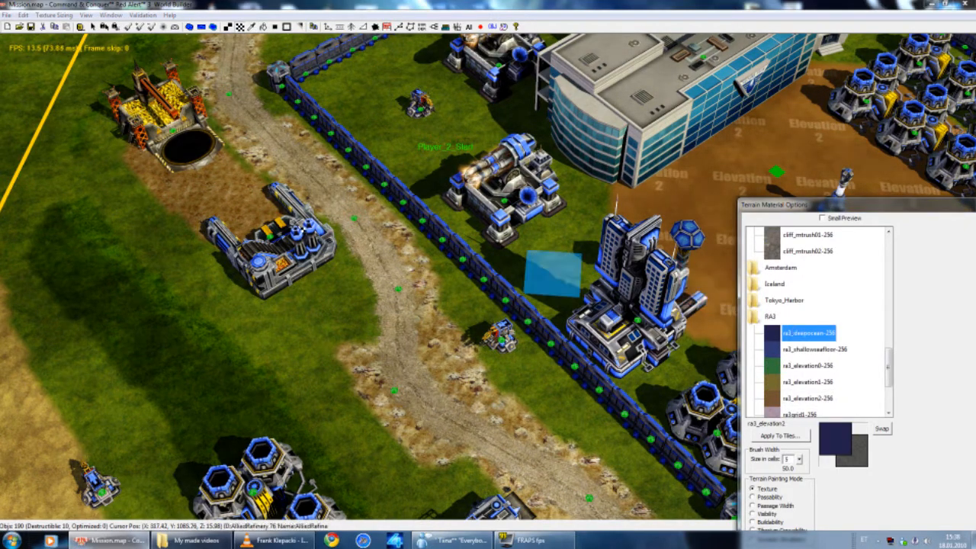
pyautogui.moveTo(220, 200); pyautogui.dragTo(240, 32)
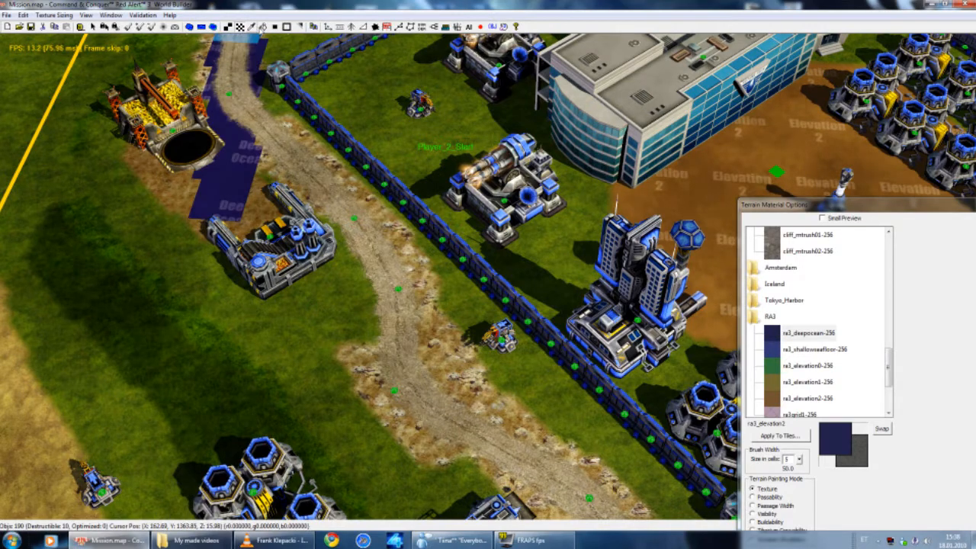
# Step: Undo the deep-ocean strip, and flood-fill the dirt patch between the ore mine and the refinery with ra3_deepocean-256 instead
pyautogui.hotkey('ctrl', 'z')
pyautogui.click(261, 27)
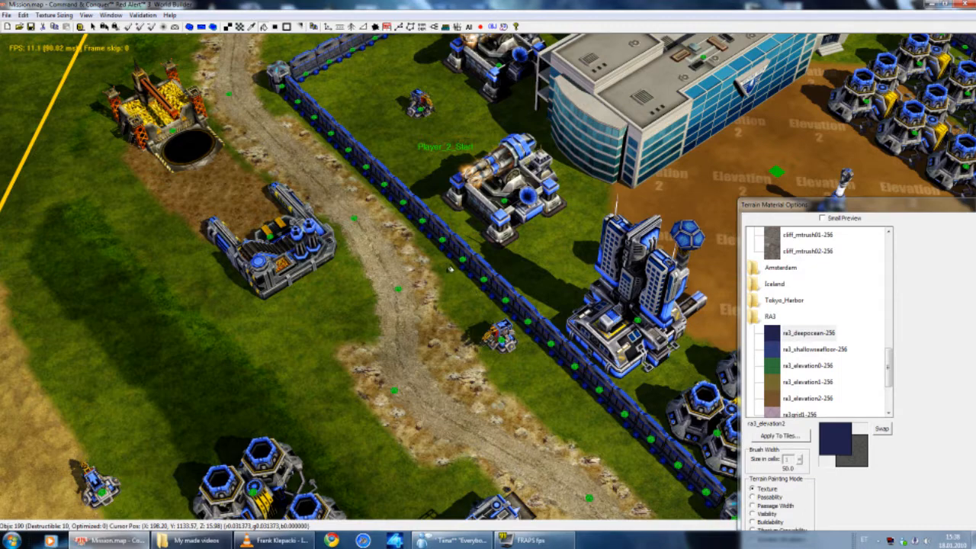
pyautogui.click(210, 187)
pyautogui.moveTo(210, 187); pyautogui.dragTo(229, 155, button='right')
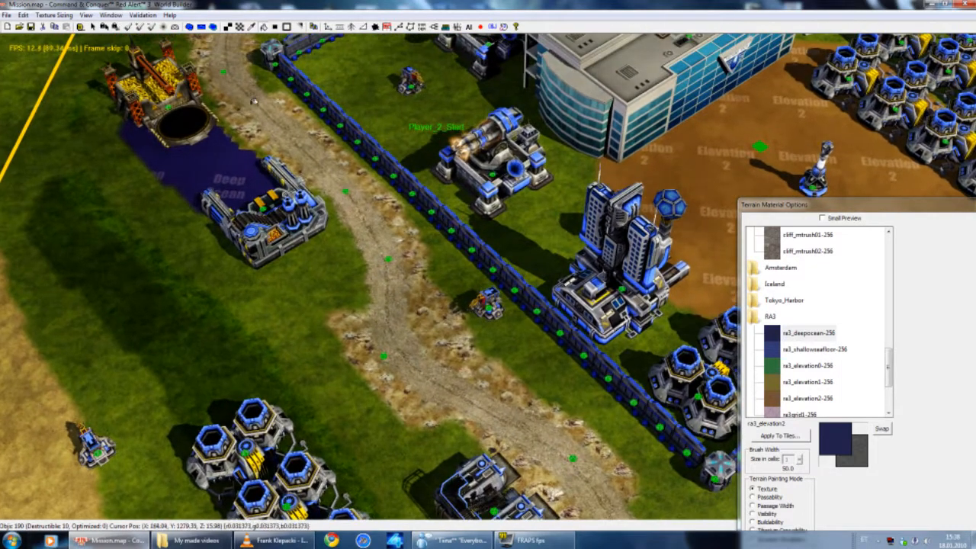
# Step: Try painting ra3_deepocean-256 with the tile brush near the refinery and dirt road, and undo the stroke
pyautogui.scroll(-1, 258, 87)
pyautogui.click(240, 28)
pyautogui.moveTo(204, 264)
pyautogui.mouseDown()
pyautogui.moveTo(194, 298)
pyautogui.moveTo(222, 241)
pyautogui.moveTo(351, 294)
pyautogui.moveTo(469, 367)
pyautogui.moveTo(463, 362)
pyautogui.mouseUp()
pyautogui.hotkey('ctrl', 'z')
pyautogui.moveTo(313, 232); pyautogui.dragTo(320, 322, button='middle')
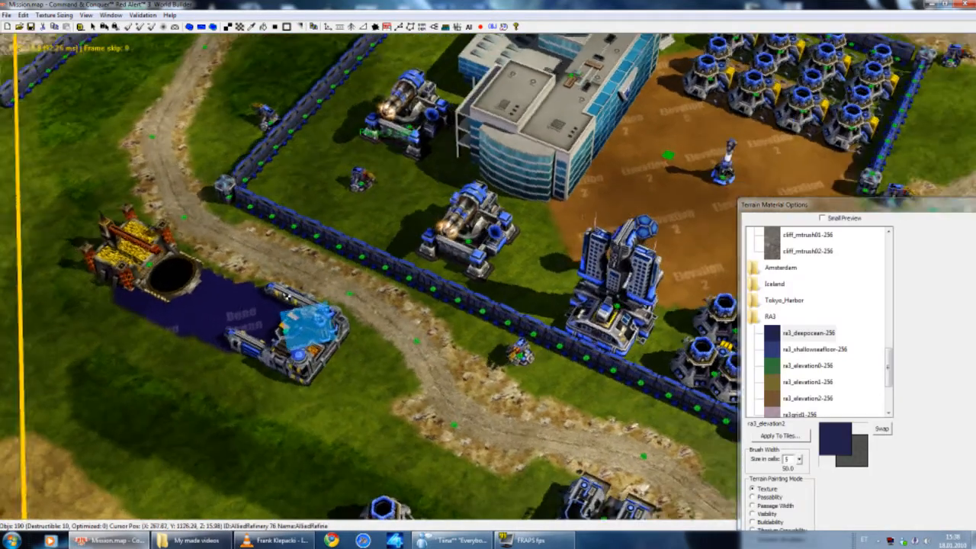
pyautogui.scroll(3, 286, 295)
pyautogui.moveTo(292, 274); pyautogui.dragTo(314, 256, button='right')
pyautogui.scroll(2, 320, 214)
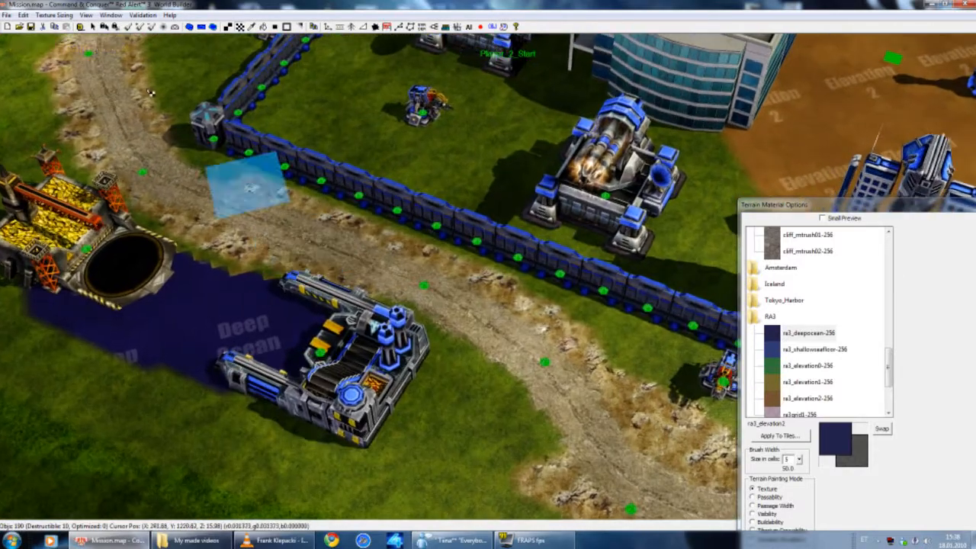
# Step: Sample the dirt_yucatan01 texture with the eyedropper from the dirt patch between the other ore mine and its refinery
pyautogui.click(275, 27)
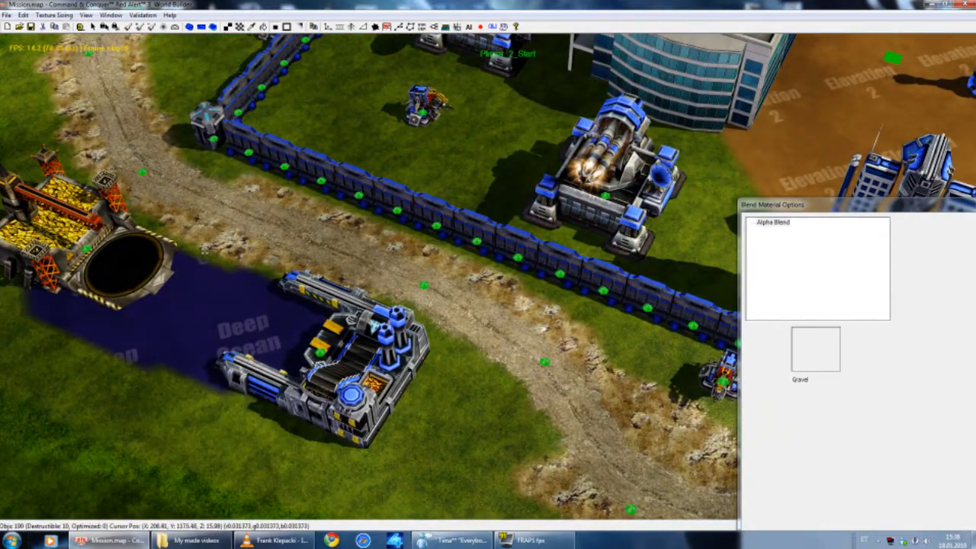
pyautogui.click(263, 27)
pyautogui.moveTo(625, 232); pyautogui.dragTo(313, 29, button='right')
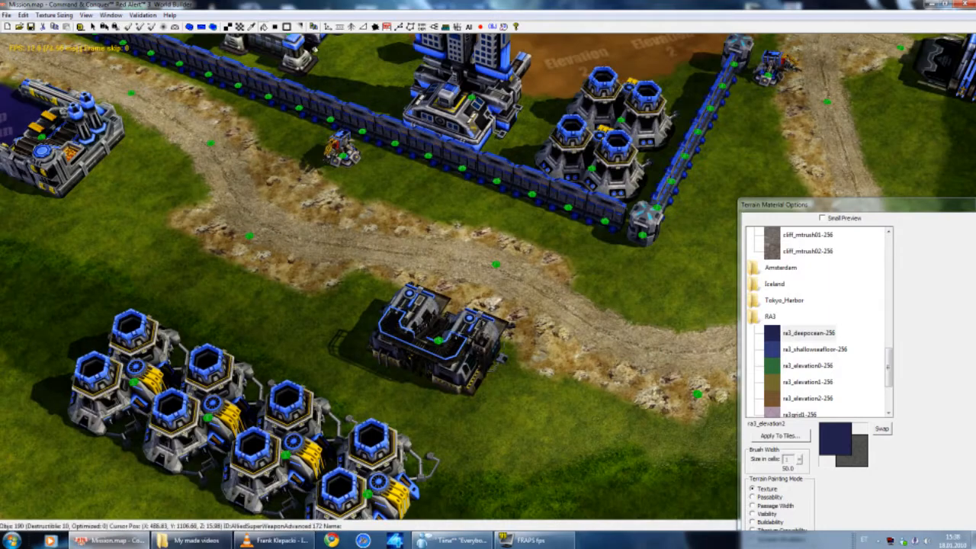
pyautogui.scroll(-2, 327, 28)
pyautogui.click(253, 28)
pyautogui.moveTo(453, 248); pyautogui.dragTo(373, 31, button='right')
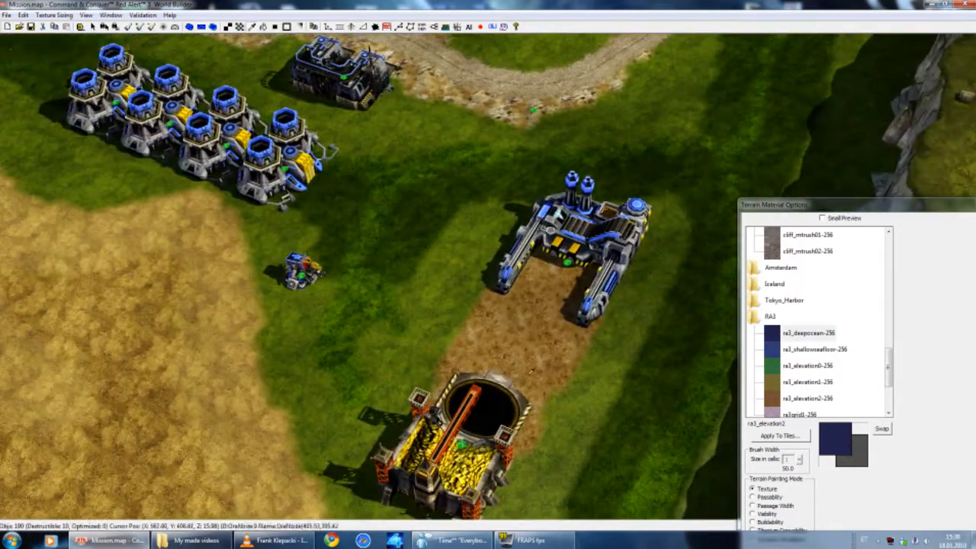
pyautogui.click(540, 336)
# Step: Flood-fill the deep-ocean patch between the first ore mine and its refinery with the sampled dirt_yucatan01 texture
pyautogui.moveTo(380, 120); pyautogui.dragTo(716, 319, button='right')
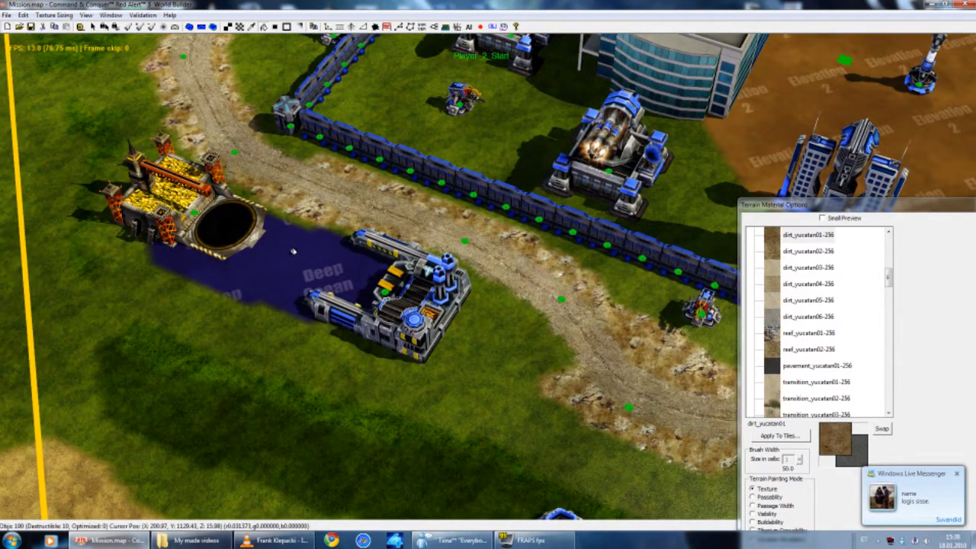
pyautogui.click(301, 249)
pyautogui.moveTo(300, 249); pyautogui.dragTo(226, 279, button='right')
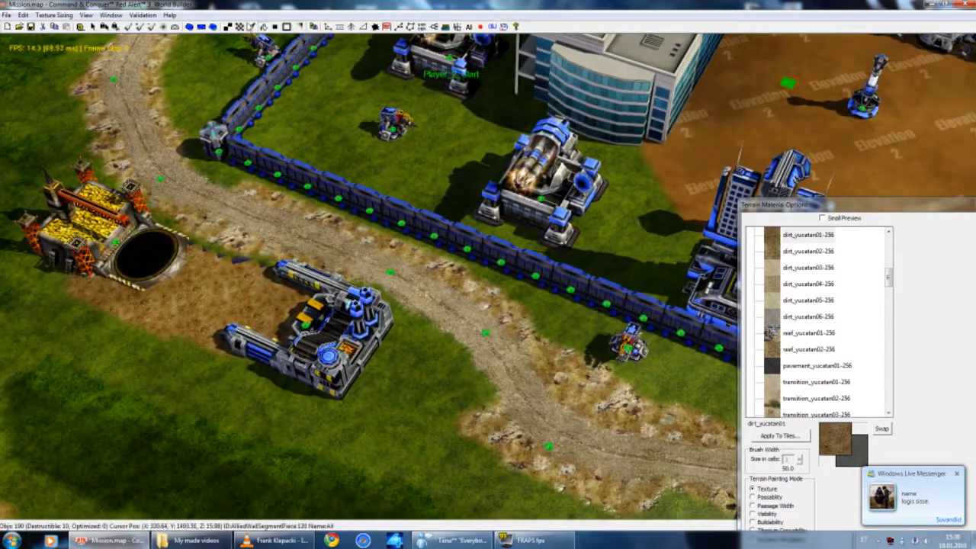
# Step: Select pave_golf01-256 from the Golf_Course textures and flood-fill the base courtyard with it
pyautogui.click(274, 27)
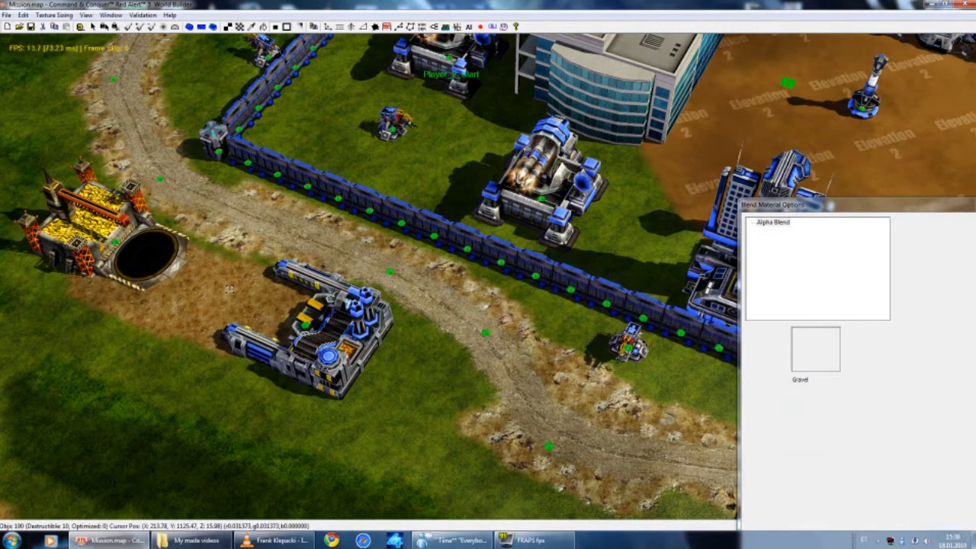
pyautogui.click(241, 28)
pyautogui.moveTo(433, 191)
pyautogui.mouseDown(button='right')
pyautogui.moveTo(322, 225)
pyautogui.moveTo(202, 235)
pyautogui.moveTo(212, 234)
pyautogui.mouseUp(button='right')
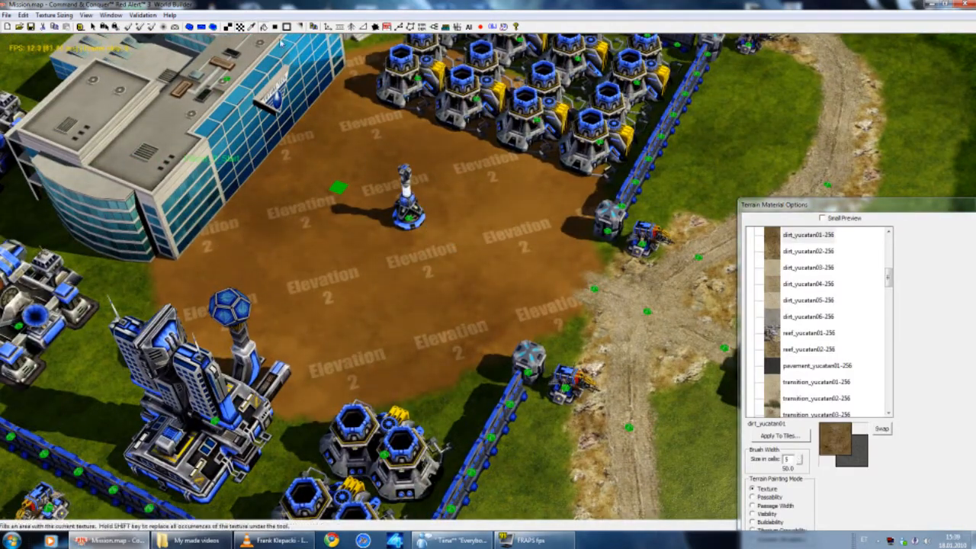
pyautogui.moveTo(888, 279); pyautogui.dragTo(889, 247)
pyautogui.doubleClick(777, 253)
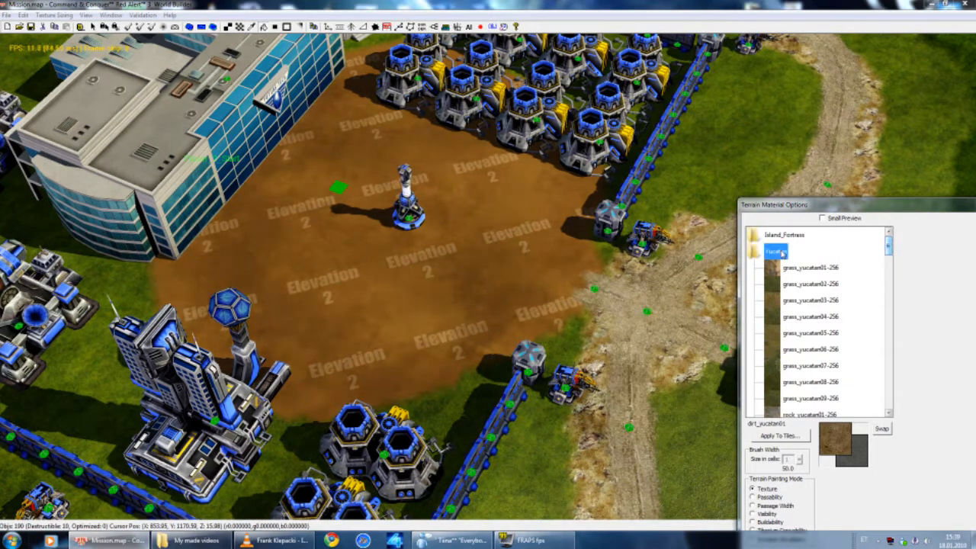
pyautogui.doubleClick(776, 269)
pyautogui.click(793, 250)
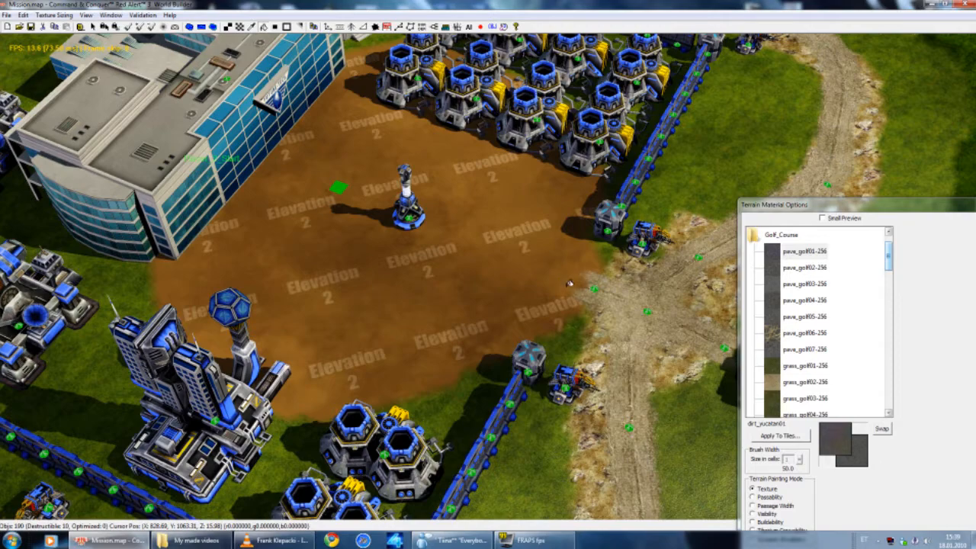
pyautogui.click(569, 283)
pyautogui.moveTo(571, 283); pyautogui.dragTo(575, 251, button='right')
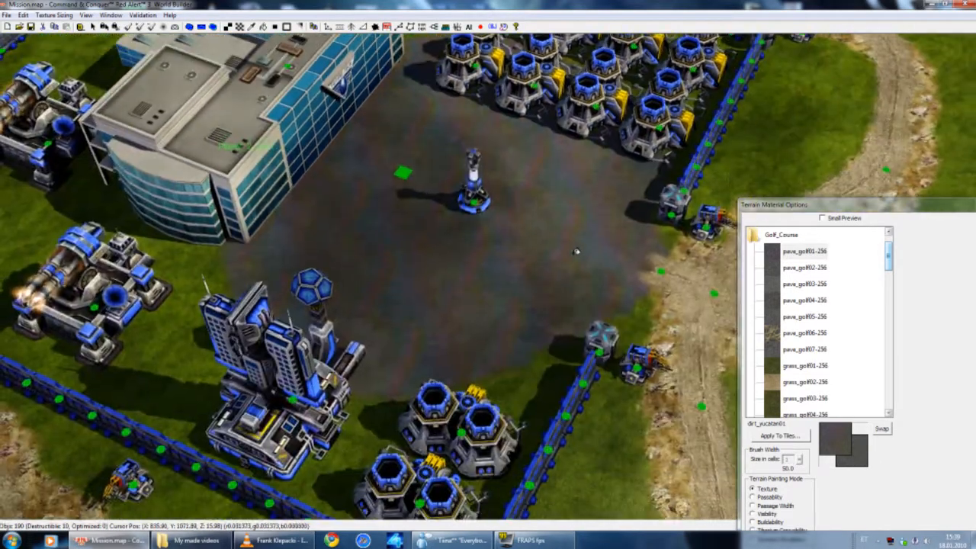
pyautogui.moveTo(575, 252); pyautogui.dragTo(593, 279, button='middle')
pyautogui.moveTo(593, 280); pyautogui.dragTo(571, 308, button='right')
pyautogui.moveTo(571, 307); pyautogui.dragTo(572, 313, button='middle')
# Step: Browse the terrain texture folders from Golf_Course through Kremlin for another courtyard texture
pyautogui.click(777, 239)
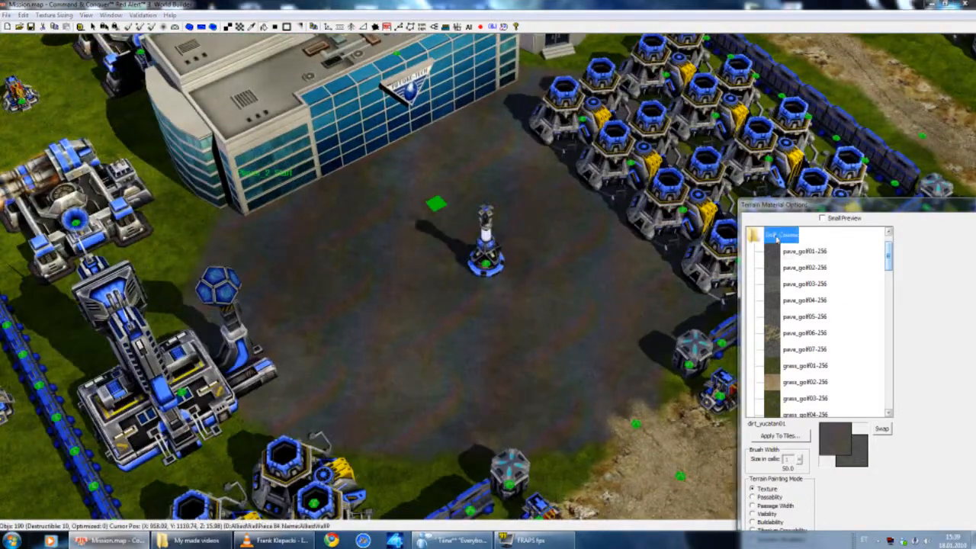
pyautogui.doubleClick(776, 238)
pyautogui.doubleClick(778, 253)
pyautogui.doubleClick(778, 236)
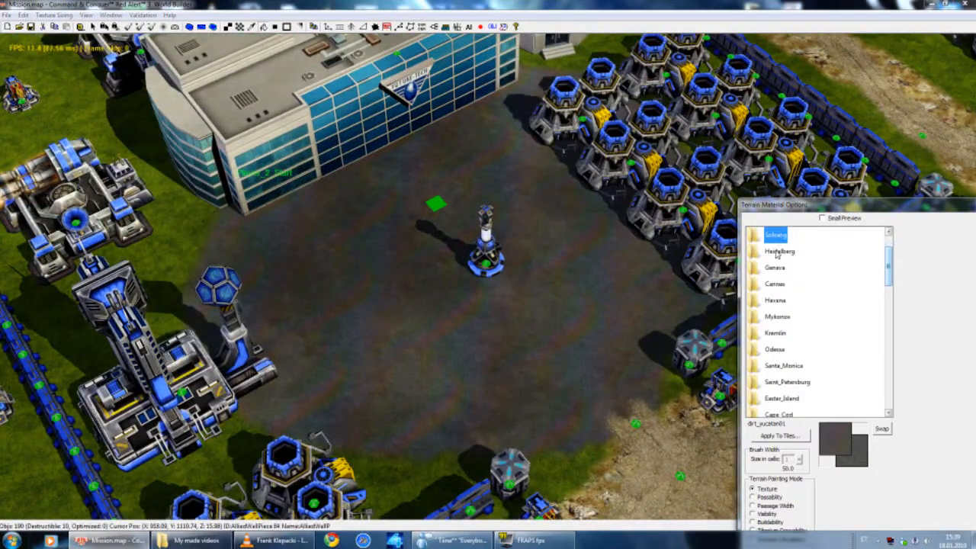
pyautogui.doubleClick(777, 252)
pyautogui.doubleClick(778, 236)
pyautogui.doubleClick(778, 252)
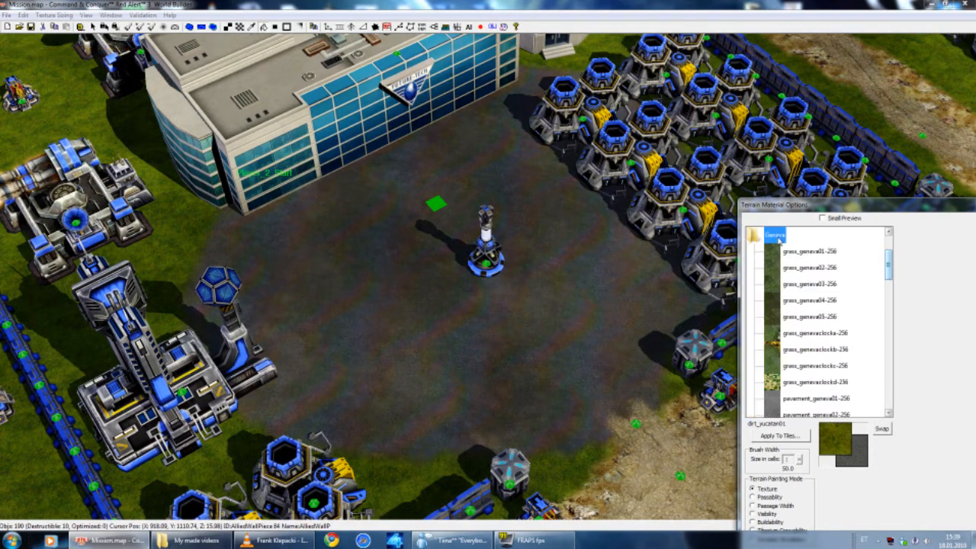
pyautogui.doubleClick(779, 240)
pyautogui.doubleClick(780, 255)
pyautogui.doubleClick(779, 238)
pyautogui.doubleClick(780, 254)
pyautogui.doubleClick(780, 254)
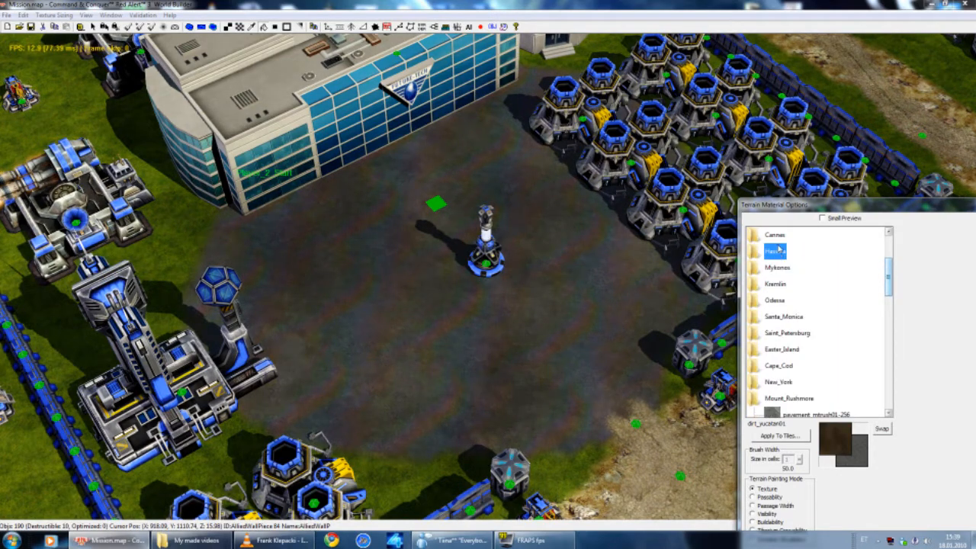
pyautogui.doubleClick(778, 266)
pyautogui.doubleClick(778, 238)
pyautogui.doubleClick(780, 254)
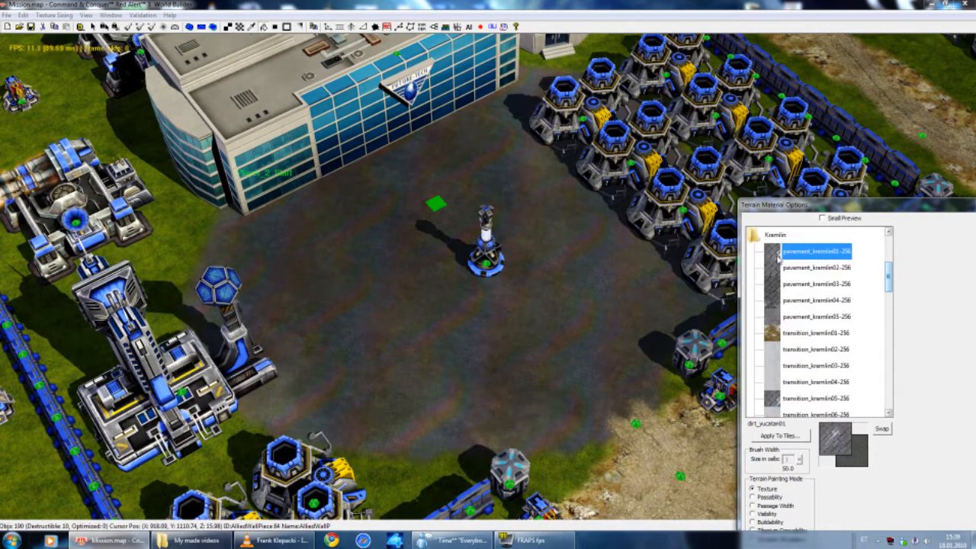
pyautogui.doubleClick(779, 238)
# Step: Browse the Odessa, Santa_Monica, Saint_Petersburg, Easter_Island, Cape_Cod, New_York and Mount_Rushmore texture folders
pyautogui.doubleClick(780, 254)
pyautogui.doubleClick(780, 254)
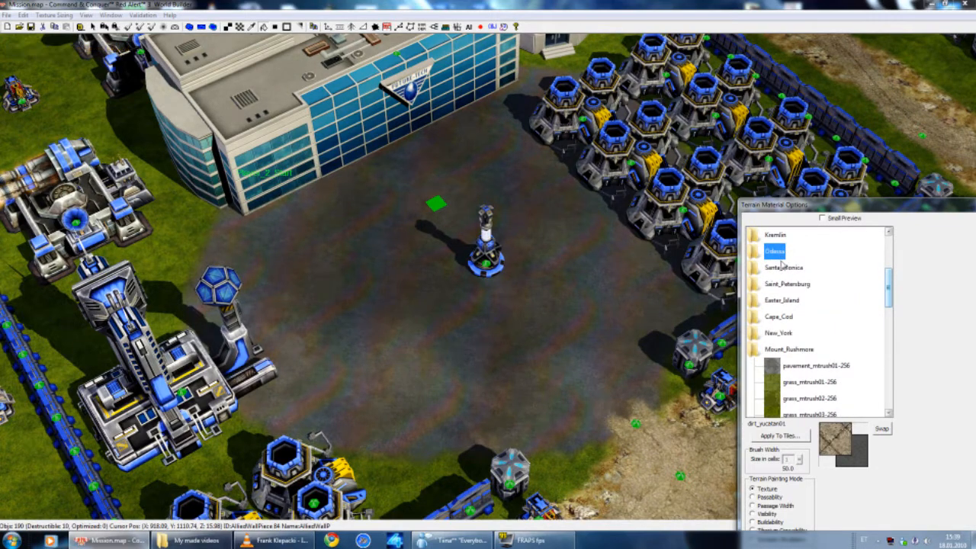
pyautogui.doubleClick(781, 267)
pyautogui.doubleClick(784, 269)
pyautogui.doubleClick(783, 268)
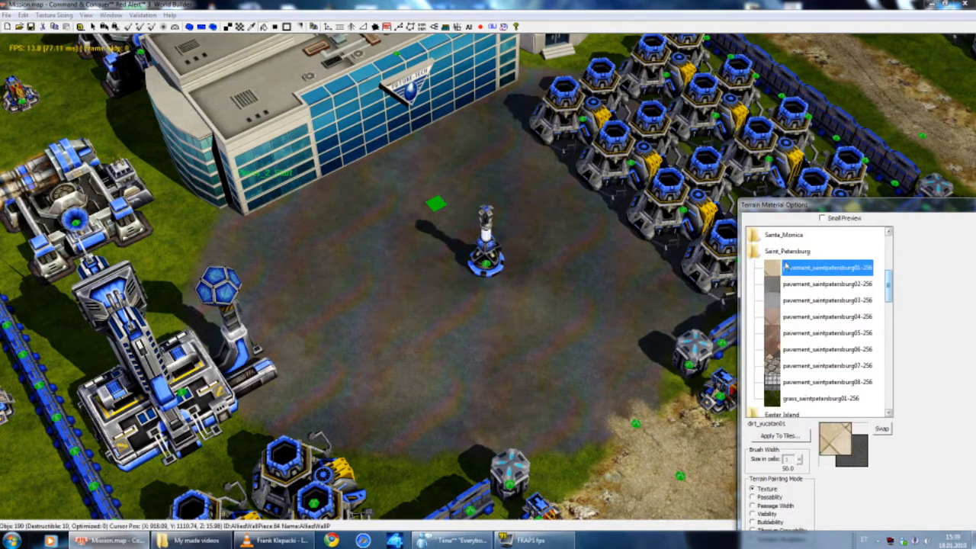
pyautogui.doubleClick(784, 270)
pyautogui.doubleClick(783, 268)
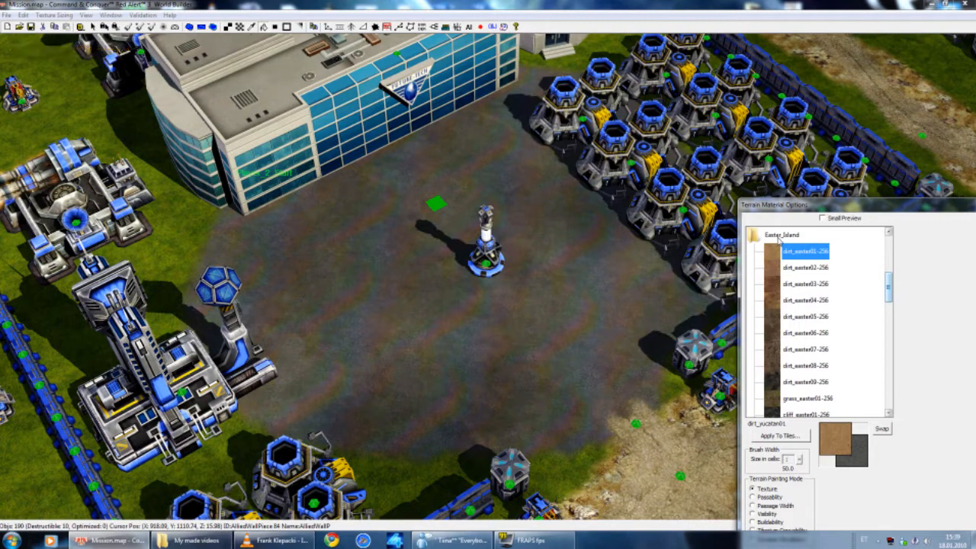
pyautogui.scroll(-4, 793, 274)
pyautogui.scroll(4, 799, 283)
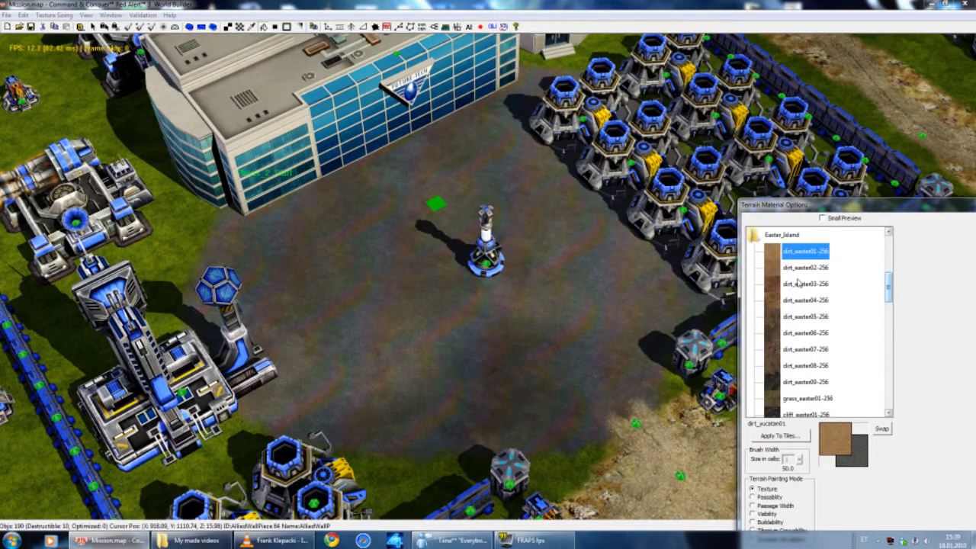
pyautogui.doubleClick(776, 238)
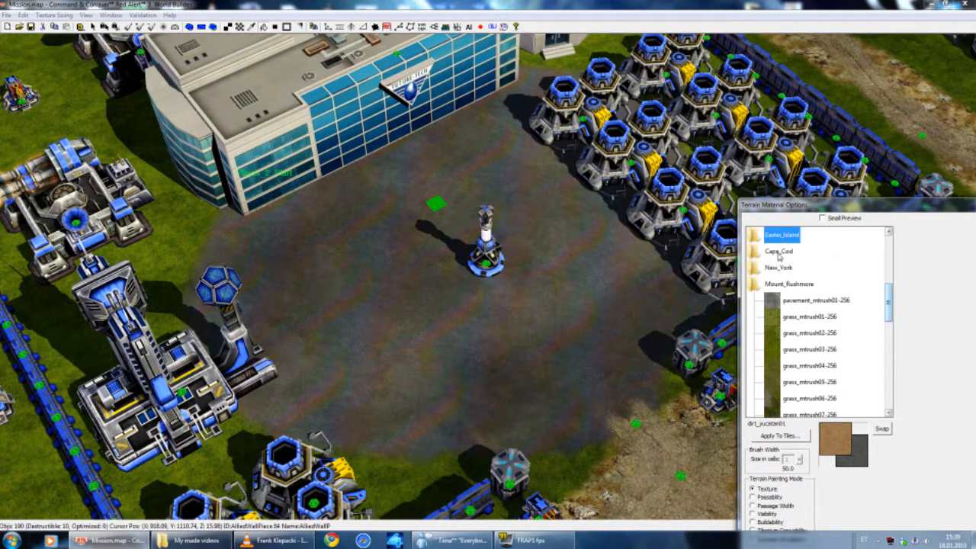
pyautogui.doubleClick(779, 254)
pyautogui.doubleClick(775, 238)
pyautogui.click(779, 252)
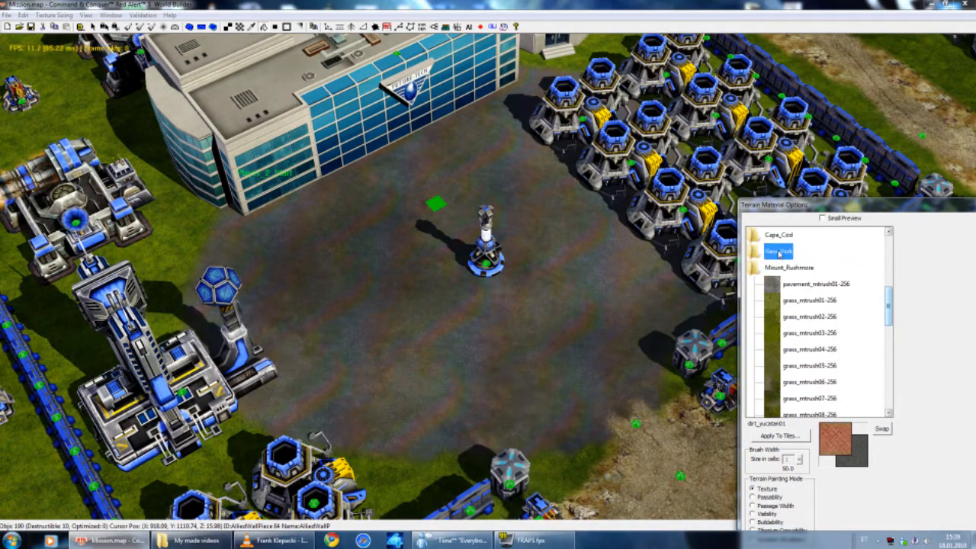
pyautogui.doubleClick(778, 252)
pyautogui.doubleClick(779, 251)
pyautogui.scroll(-5, 786, 298)
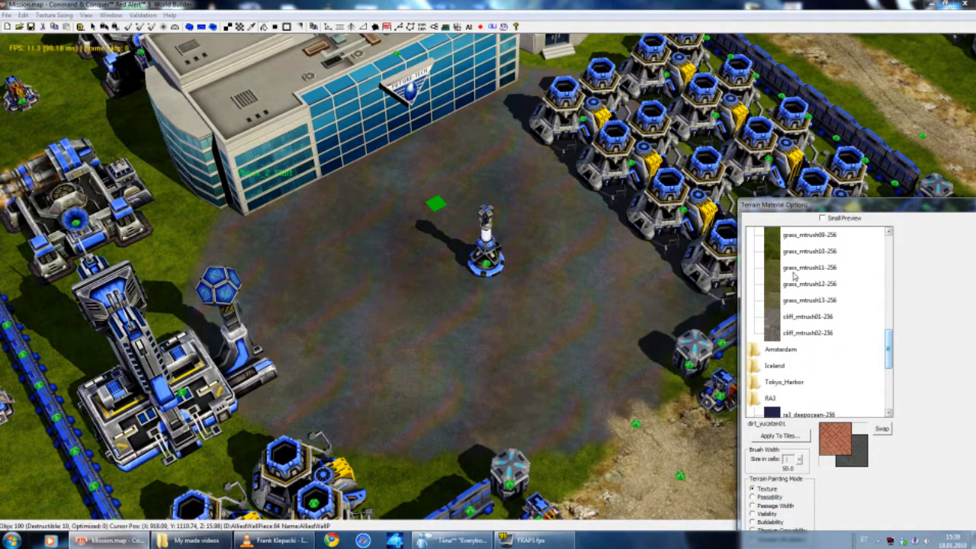
# Step: Select pavement_amsterdam01-256 from the Amsterdam textures and flood-fill the base courtyard with it
pyautogui.doubleClick(786, 305)
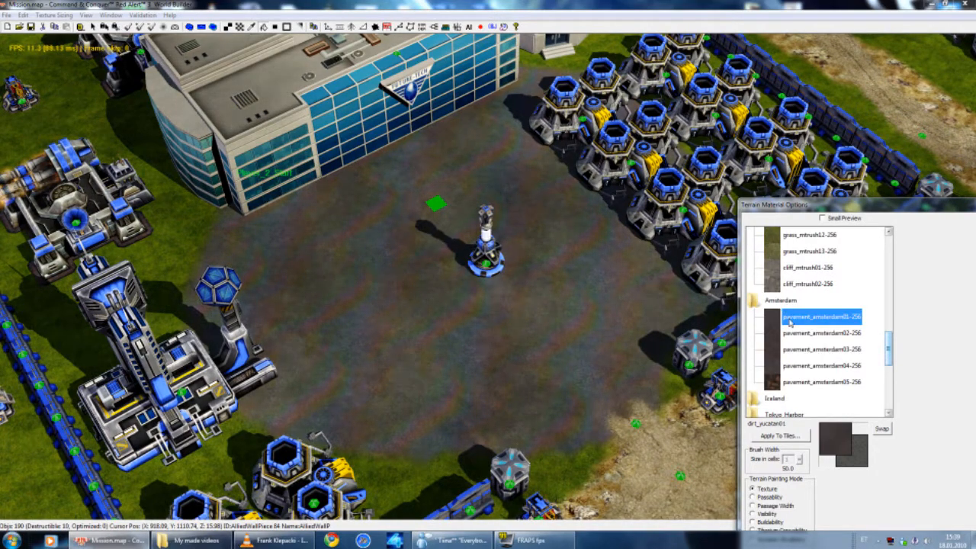
pyautogui.click(540, 300)
pyautogui.moveTo(541, 299); pyautogui.dragTo(557, 298, button='right')
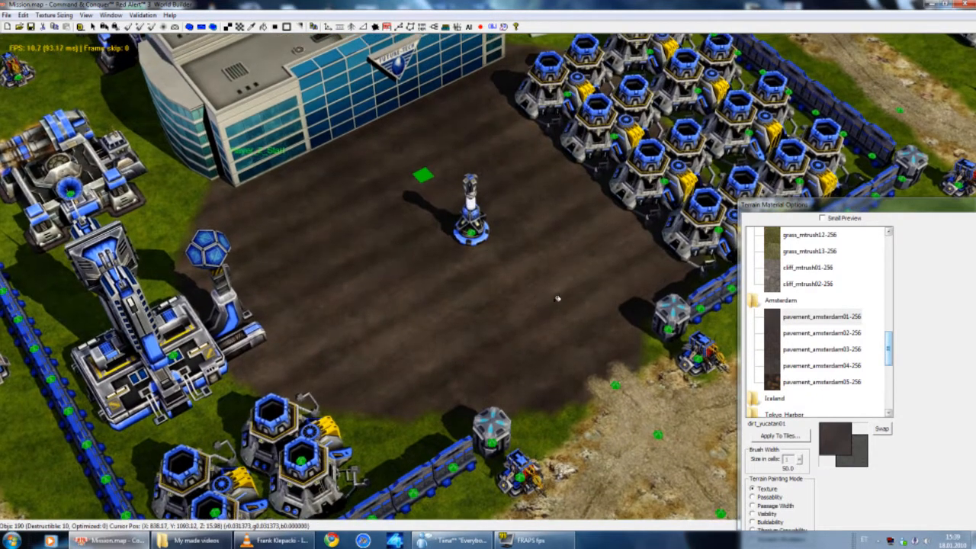
# Step: Flood-fill the base courtyard with pavement_amsterdam02-256
pyautogui.click(785, 333)
pyautogui.click(473, 263)
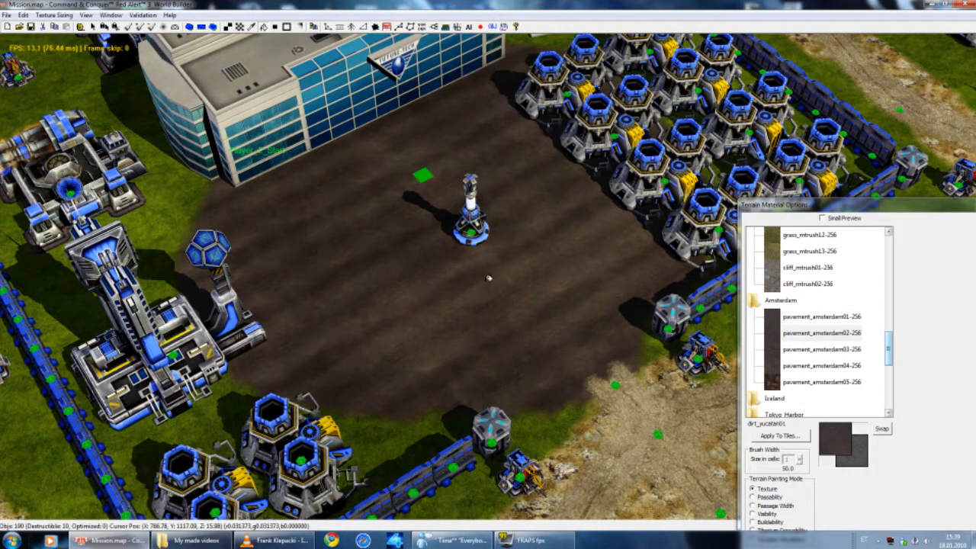
pyautogui.moveTo(499, 269)
pyautogui.mouseDown(button='right')
pyautogui.moveTo(498, 282)
pyautogui.moveTo(480, 272)
pyautogui.mouseUp(button='right')
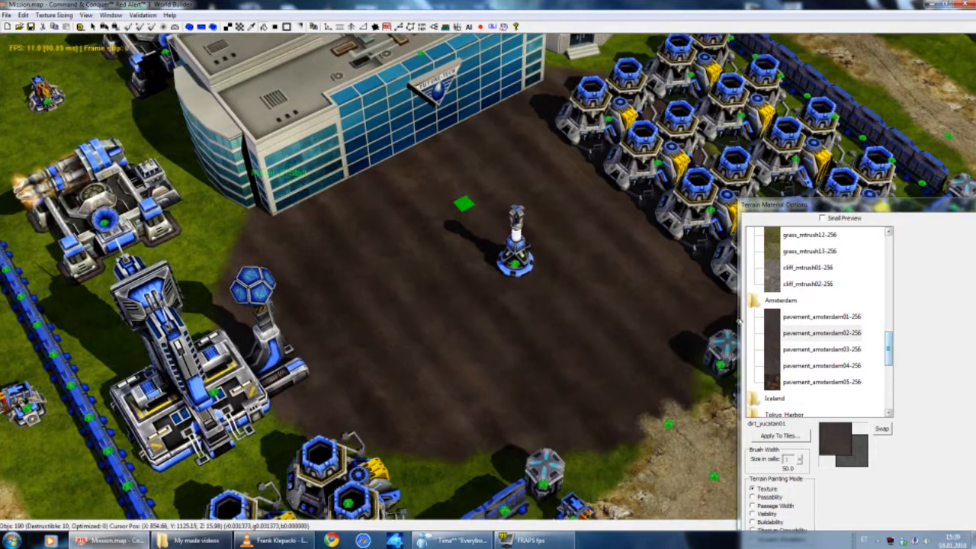
# Step: Flood-fill the base courtyard with the pavement_amsterdam04-256 texture
pyautogui.click(855, 367)
pyautogui.click(534, 296)
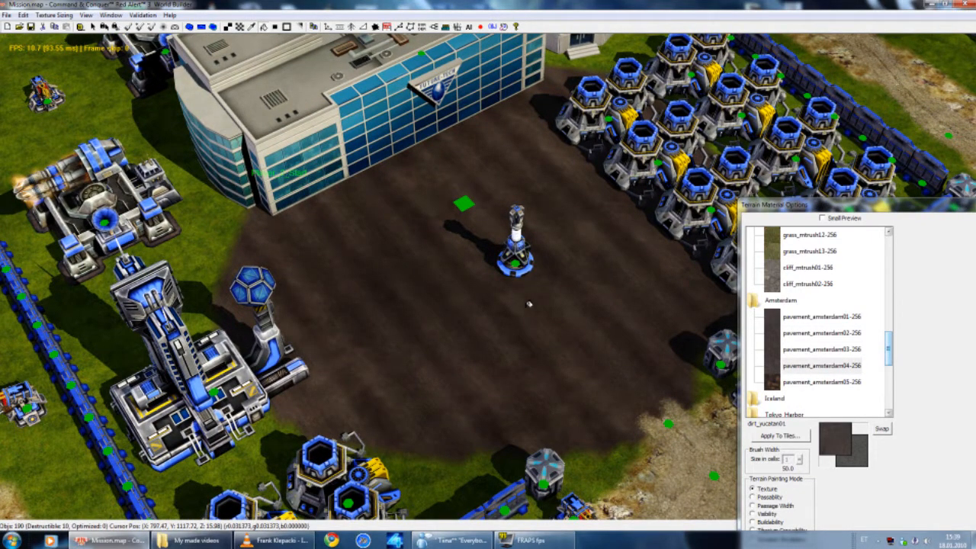
pyautogui.scroll(3, 521, 298)
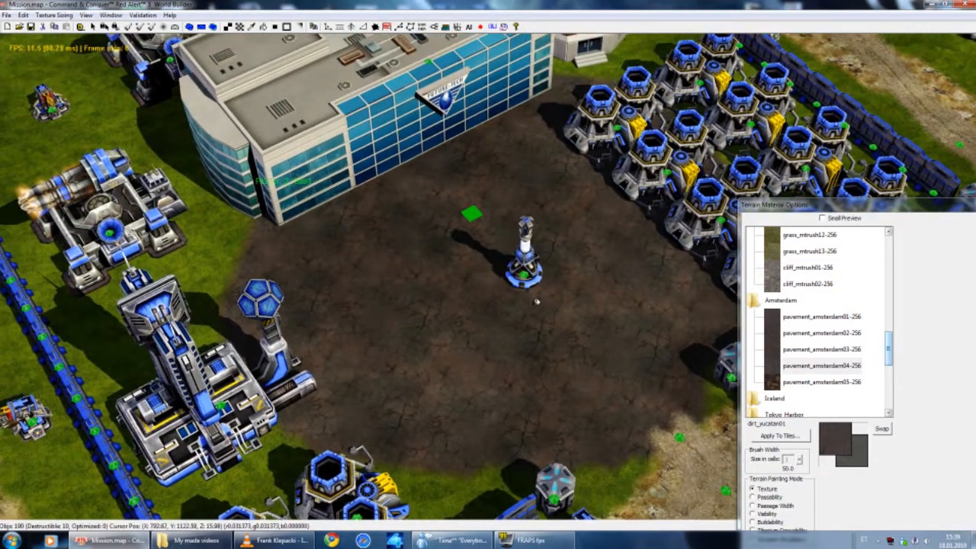
pyautogui.moveTo(536, 302); pyautogui.dragTo(555, 314, button='middle')
pyautogui.moveTo(555, 314); pyautogui.dragTo(509, 298, button='right')
pyautogui.scroll(-5, 526, 235)
# Step: Return to texture painting and collapse the Mount_Rushmore, Amsterdam and RA3 texture folders
pyautogui.press('space')
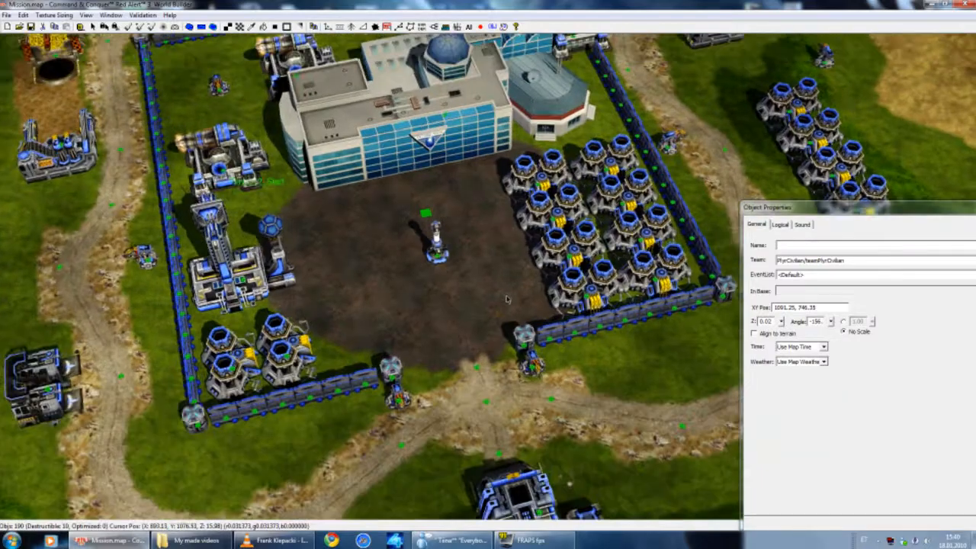
pyautogui.moveTo(509, 299); pyautogui.dragTo(471, 320, button='middle')
pyautogui.scroll(-5, 472, 321)
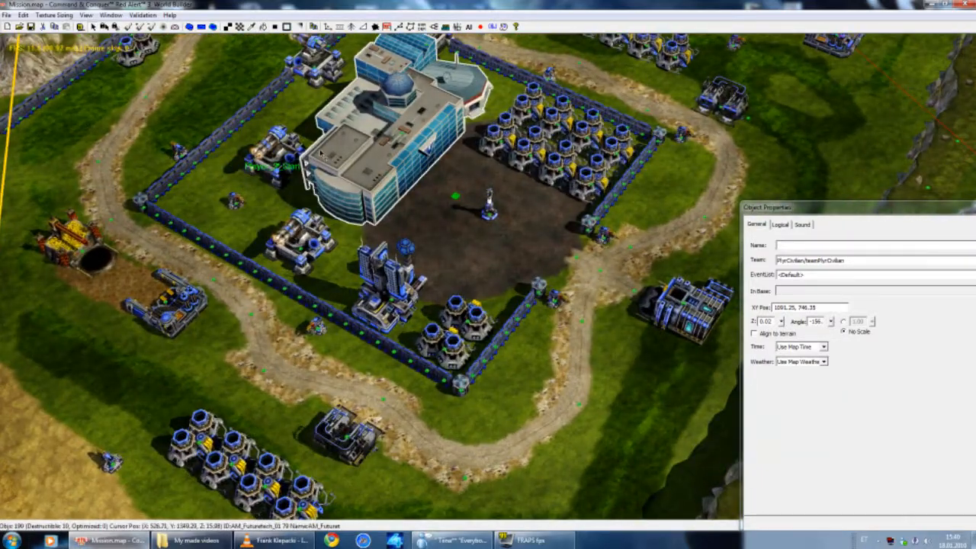
pyautogui.scroll(2, 324, 177)
pyautogui.moveTo(326, 178); pyautogui.dragTo(363, 137, button='right')
pyautogui.click(239, 26)
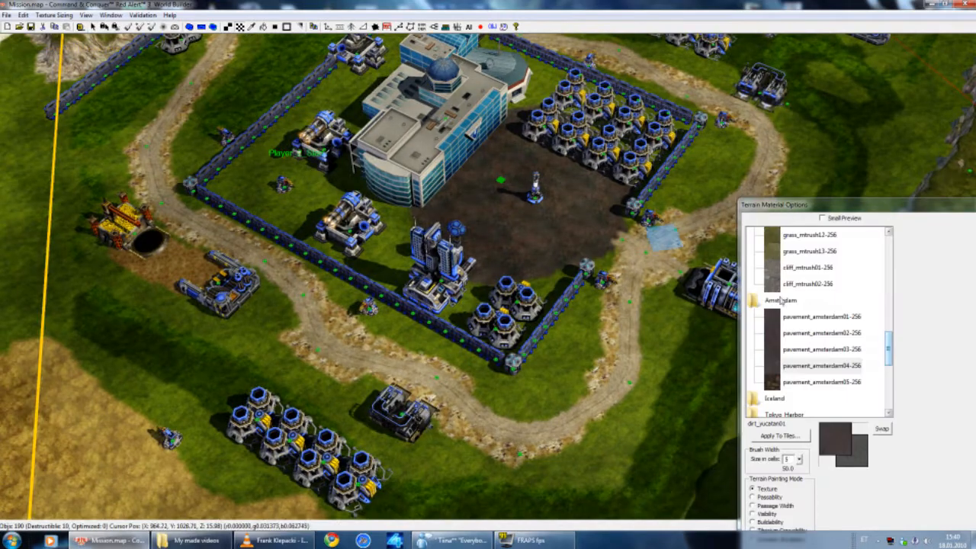
pyautogui.moveTo(888, 345); pyautogui.dragTo(897, 288)
pyautogui.doubleClick(788, 269)
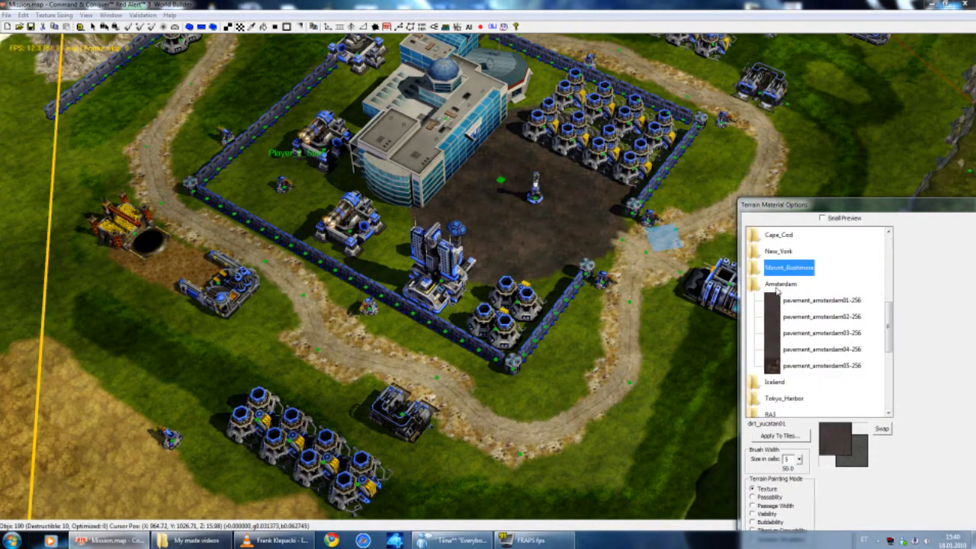
pyautogui.doubleClick(779, 284)
pyautogui.doubleClick(771, 333)
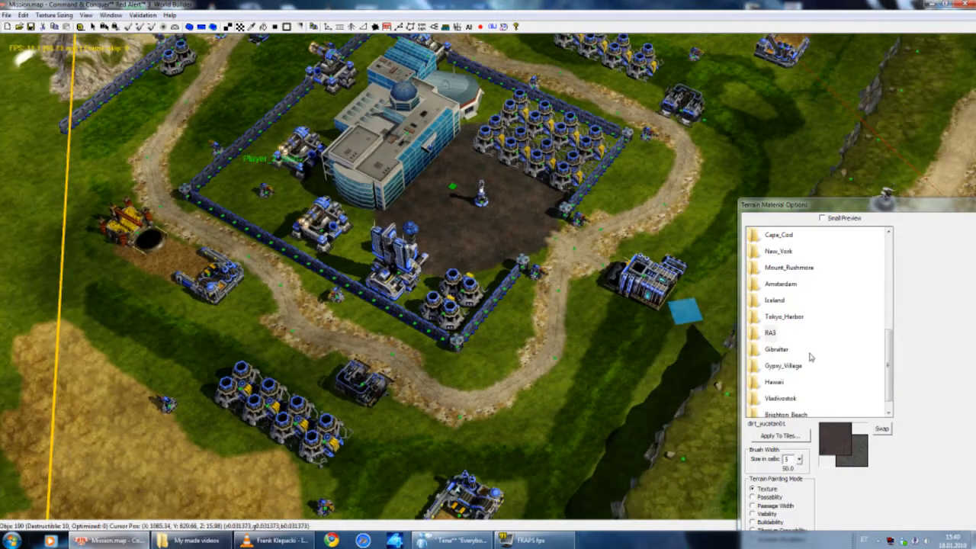
# Step: Check the Yucatan and Island_Fortress folders at the start of the texture list
pyautogui.moveTo(890, 365); pyautogui.dragTo(894, 236)
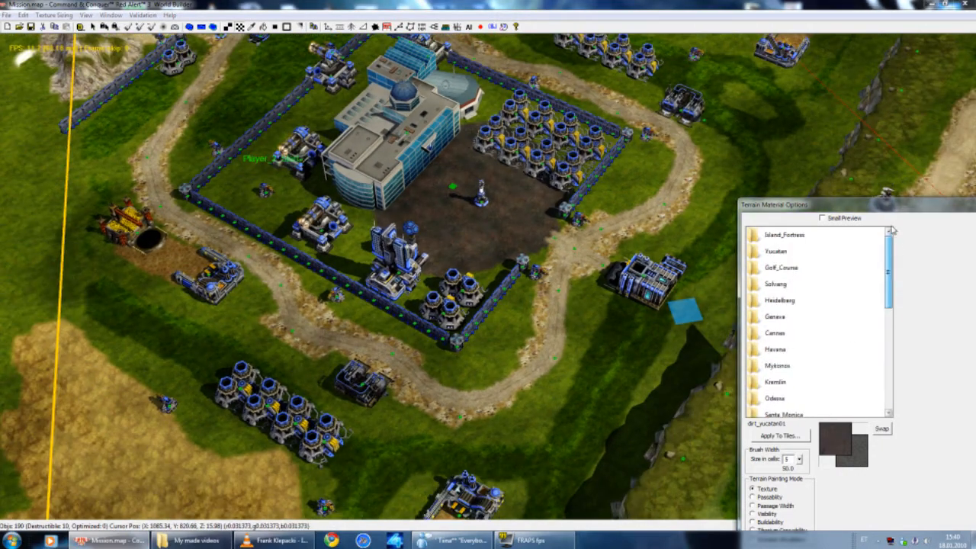
pyautogui.click(774, 252)
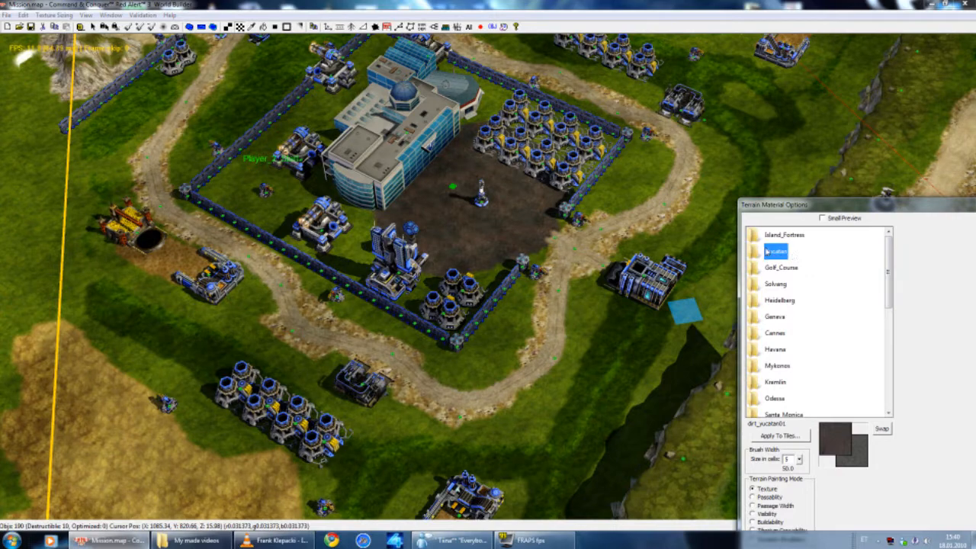
pyautogui.doubleClick(768, 252)
pyautogui.doubleClick(770, 237)
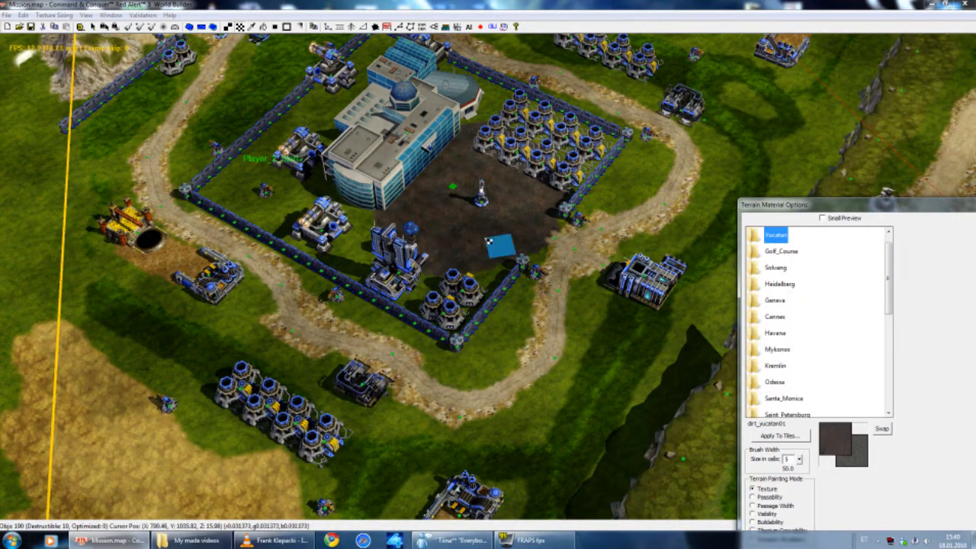
# Step: Place an MR_Tree05 tree on the grass between the base wall and the road bend, deleting the first one and placing it again
pyautogui.scroll(10, 488, 237)
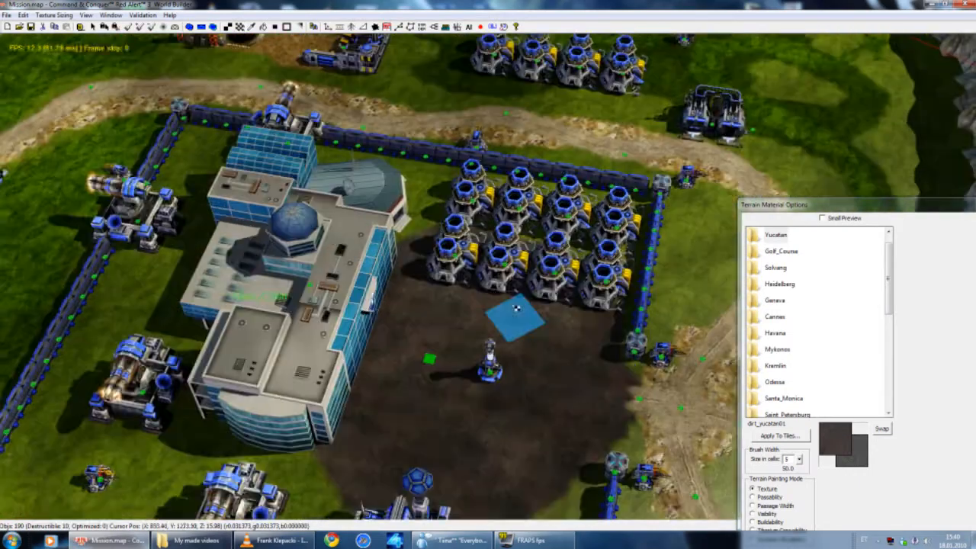
pyautogui.moveTo(516, 308); pyautogui.dragTo(264, 359, button='right')
pyautogui.scroll(3, 264, 359)
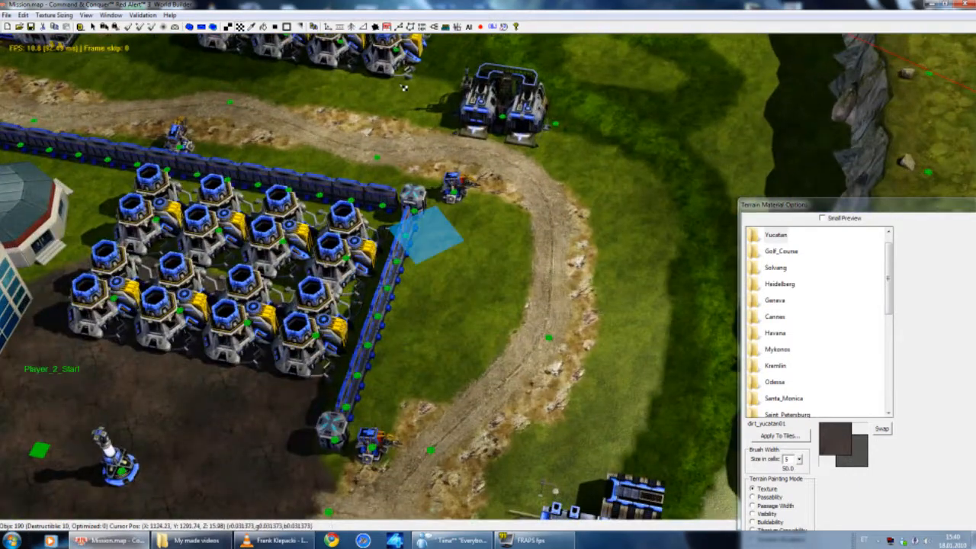
pyautogui.click(327, 26)
pyautogui.moveTo(888, 420); pyautogui.dragTo(908, 309)
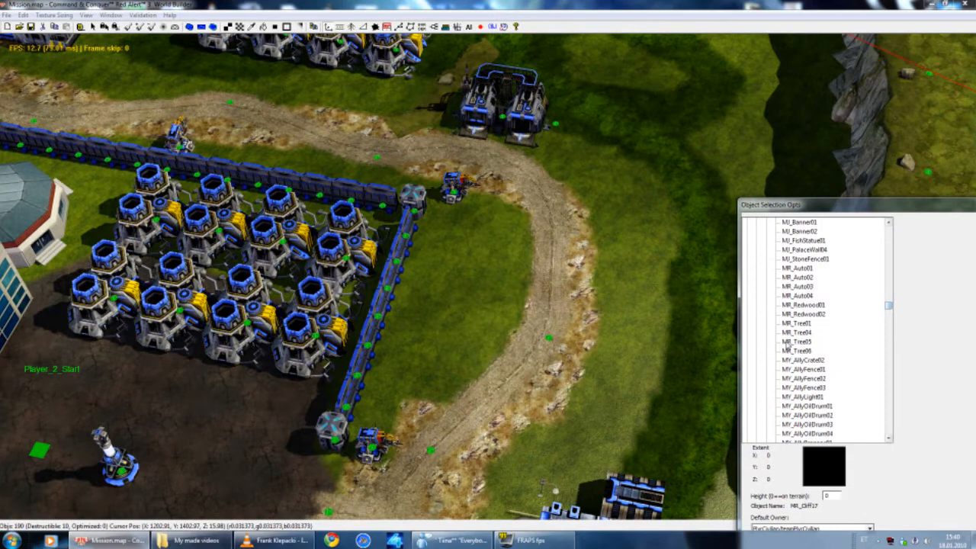
pyautogui.click(797, 341)
pyautogui.click(511, 248)
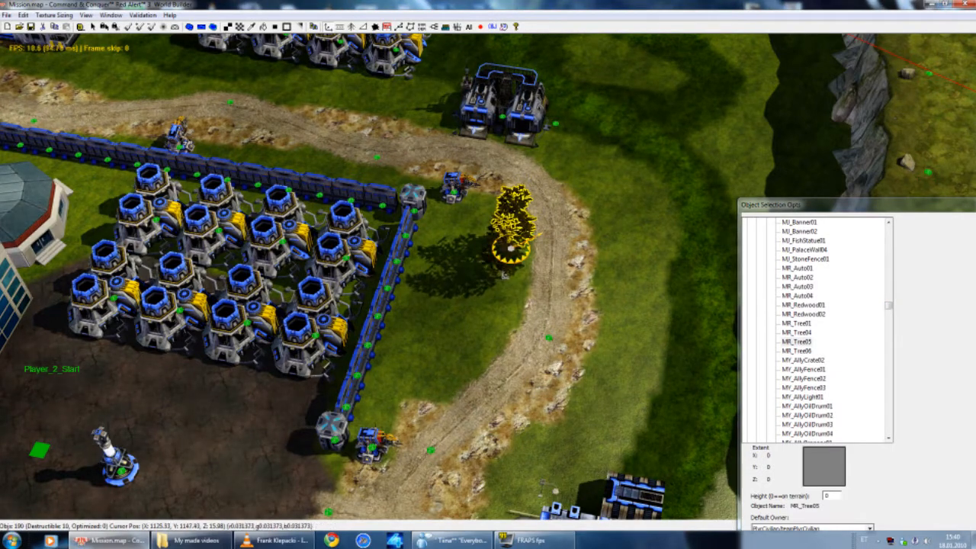
pyautogui.press('Delete')
pyautogui.click(472, 273)
# Step: Examine the placed tree and the plain grass around its trunk up close from several angles
pyautogui.scroll(4, 473, 273)
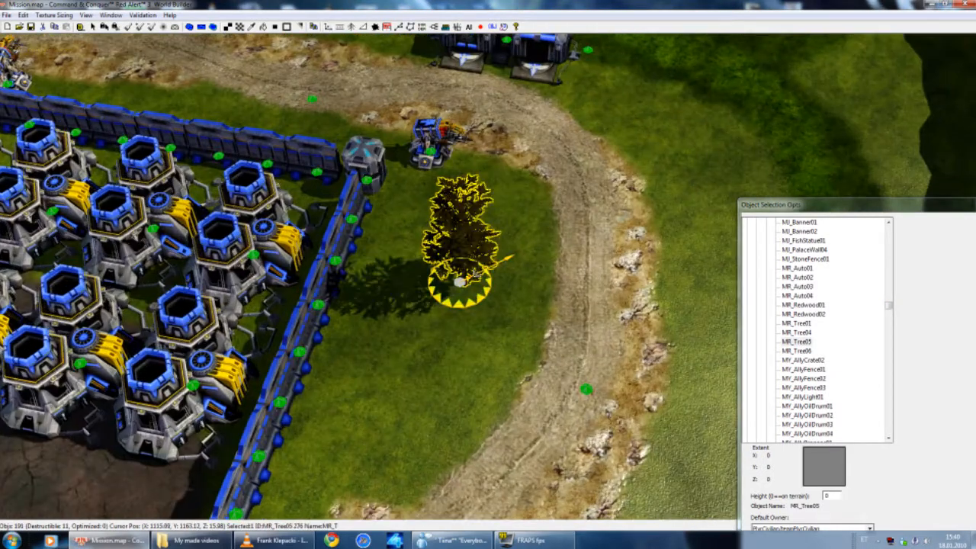
pyautogui.rightClick(474, 273)
pyautogui.scroll(4, 474, 273)
pyautogui.moveTo(474, 273); pyautogui.dragTo(579, 302, button='middle')
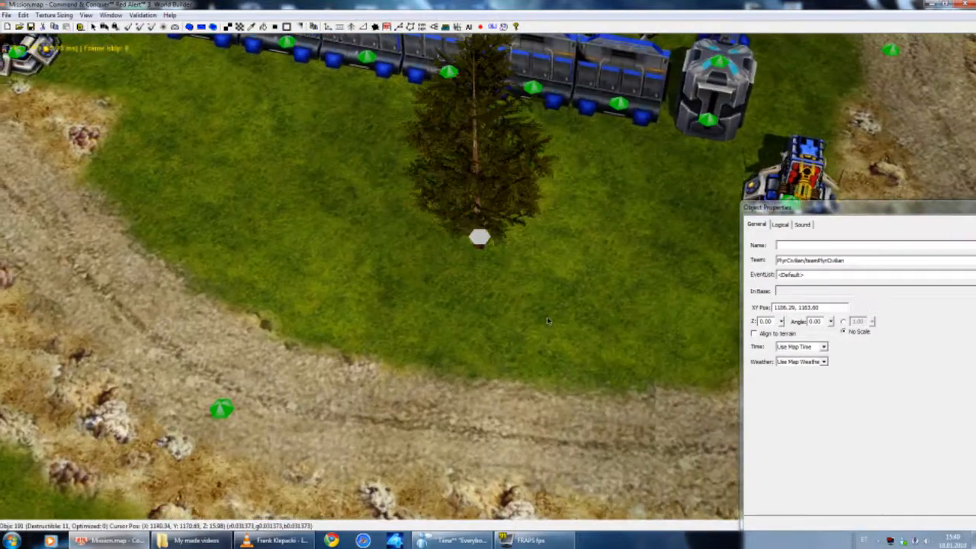
pyautogui.moveTo(580, 302); pyautogui.dragTo(494, 363, button='right')
pyautogui.moveTo(494, 363); pyautogui.dragTo(408, 329, button='middle')
pyautogui.moveTo(408, 329); pyautogui.dragTo(471, 227, button='right')
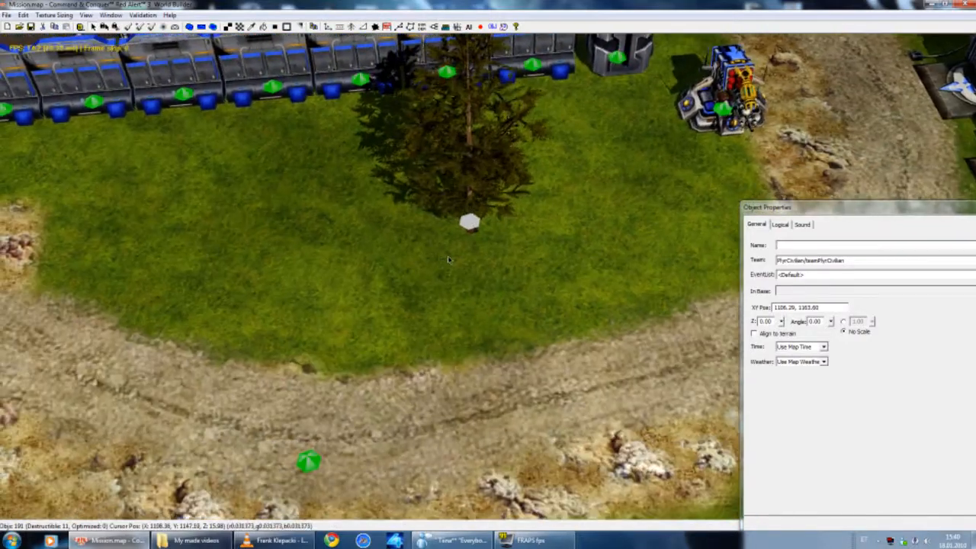
pyautogui.moveTo(449, 257); pyautogui.dragTo(429, 307, button='right')
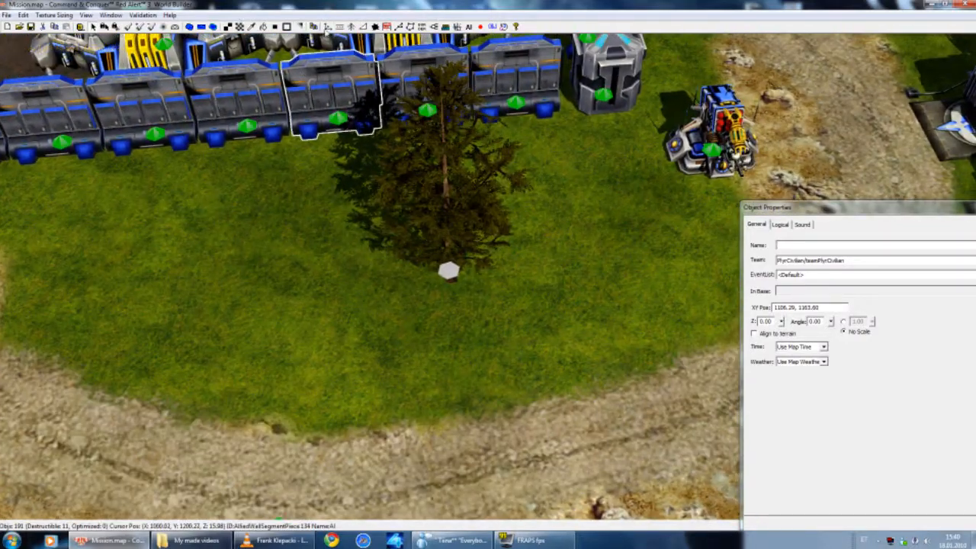
# Step: Look up which map folder the MR_Tree05 tree belongs to in the object list
pyautogui.click(328, 27)
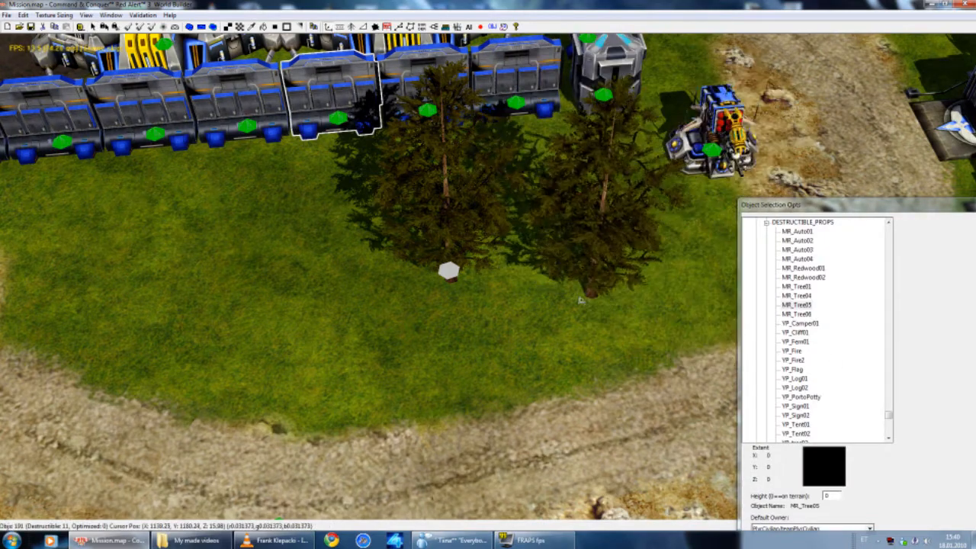
pyautogui.click(93, 27)
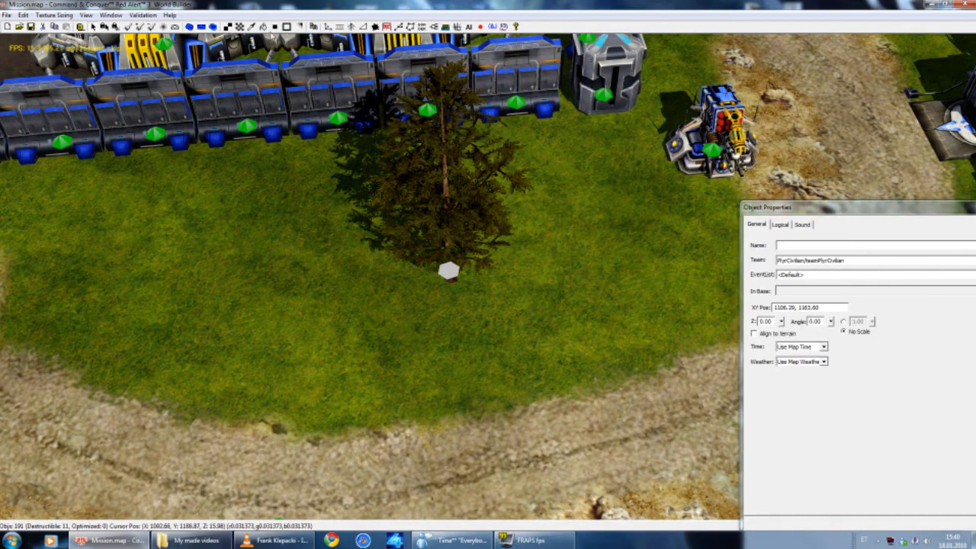
pyautogui.click(330, 27)
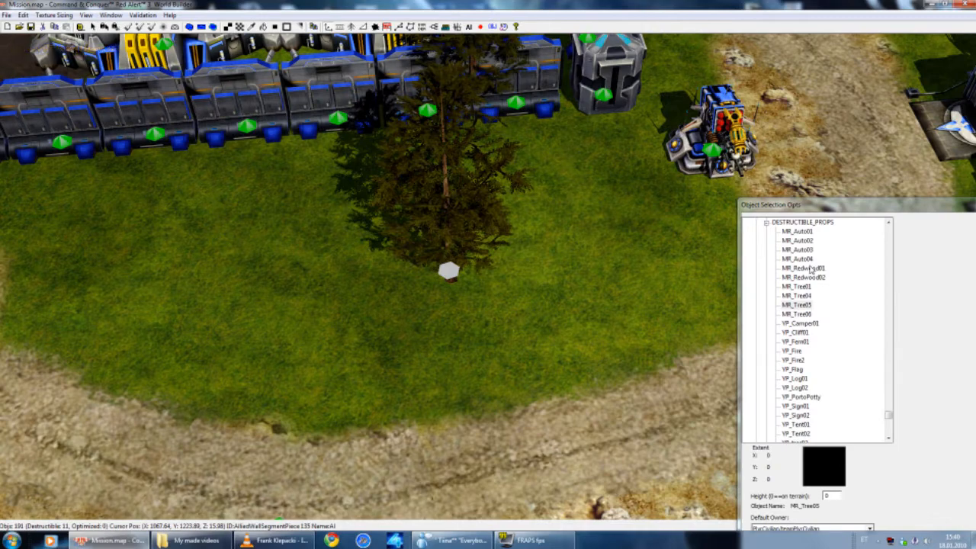
pyautogui.moveTo(890, 417); pyautogui.dragTo(892, 413)
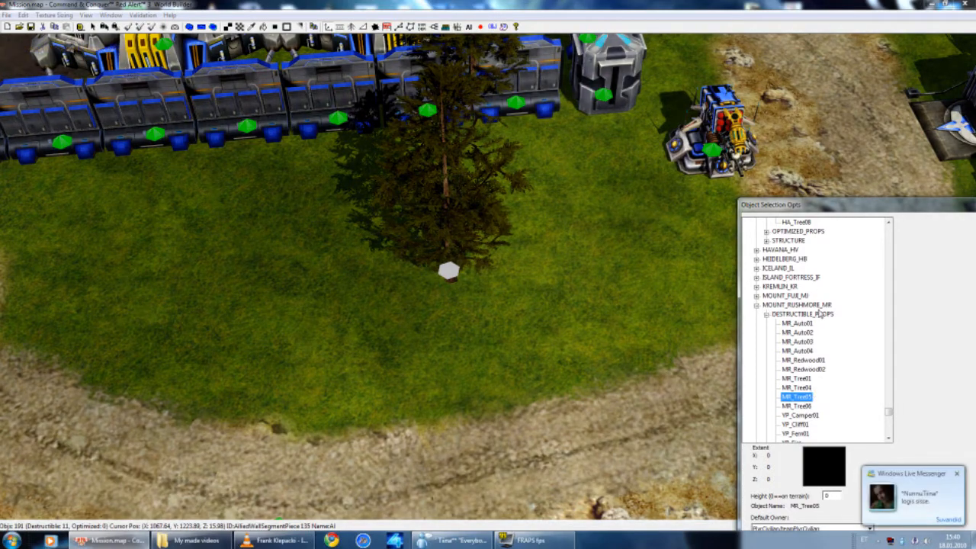
pyautogui.click(283, 74)
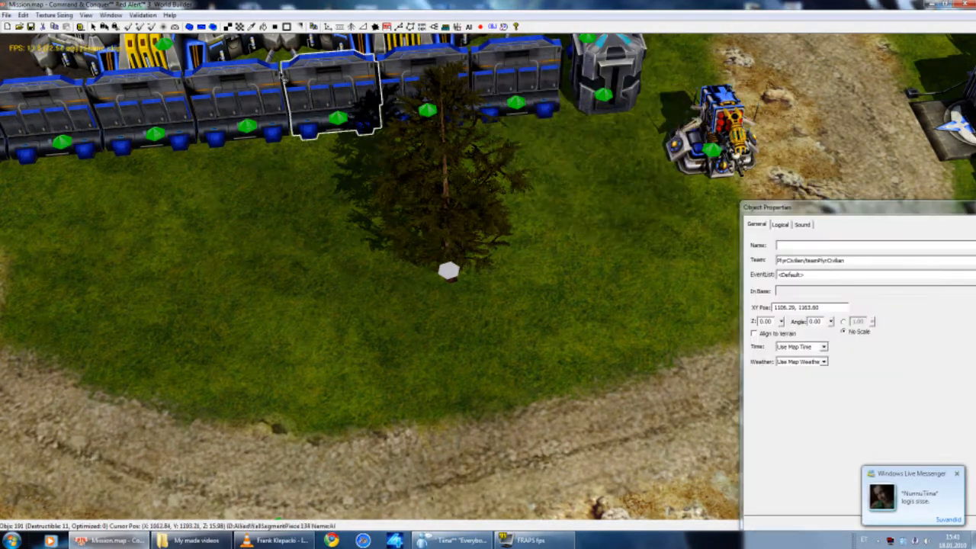
# Step: Paint the grass_mtrush08-256 texture from the Mount_Rushmore folder onto the ground around the tree
pyautogui.click(240, 27)
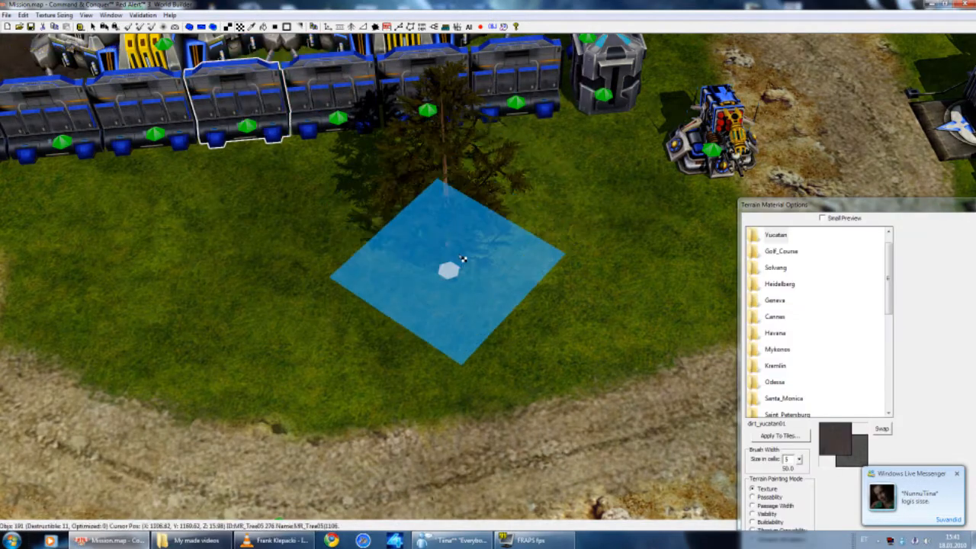
pyautogui.moveTo(886, 276); pyautogui.dragTo(844, 337)
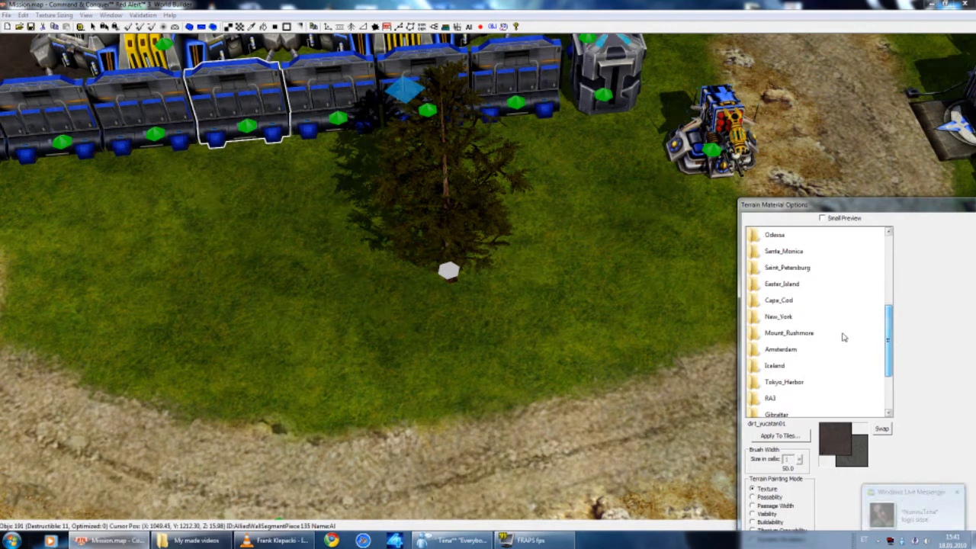
pyautogui.doubleClick(801, 333)
pyautogui.click(808, 268)
pyautogui.scroll(-4, 804, 311)
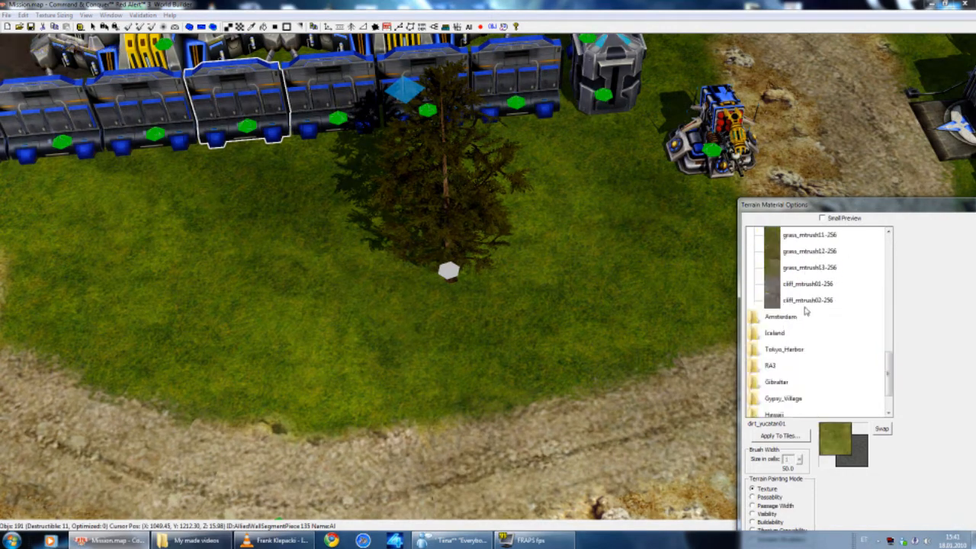
pyautogui.scroll(3, 805, 311)
pyautogui.click(797, 353)
pyautogui.click(436, 245)
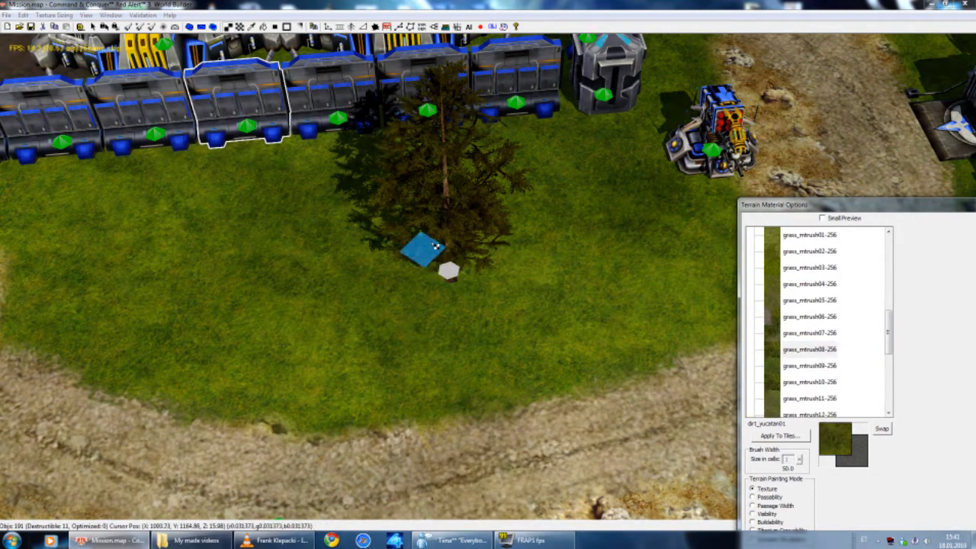
pyautogui.moveTo(462, 274)
pyautogui.mouseDown()
pyautogui.moveTo(428, 284)
pyautogui.moveTo(178, 247)
pyautogui.moveTo(565, 276)
pyautogui.moveTo(492, 249)
pyautogui.moveTo(704, 266)
pyautogui.moveTo(512, 331)
pyautogui.moveTo(578, 288)
pyautogui.moveTo(212, 240)
pyautogui.moveTo(658, 235)
pyautogui.moveTo(264, 279)
pyautogui.mouseUp()
# Step: Blend the painted grass patch around the tree outward with the auto-edge tool
pyautogui.moveTo(278, 200); pyautogui.dragTo(270, 167, button='right')
pyautogui.scroll(-5, 270, 167)
pyautogui.click(93, 27)
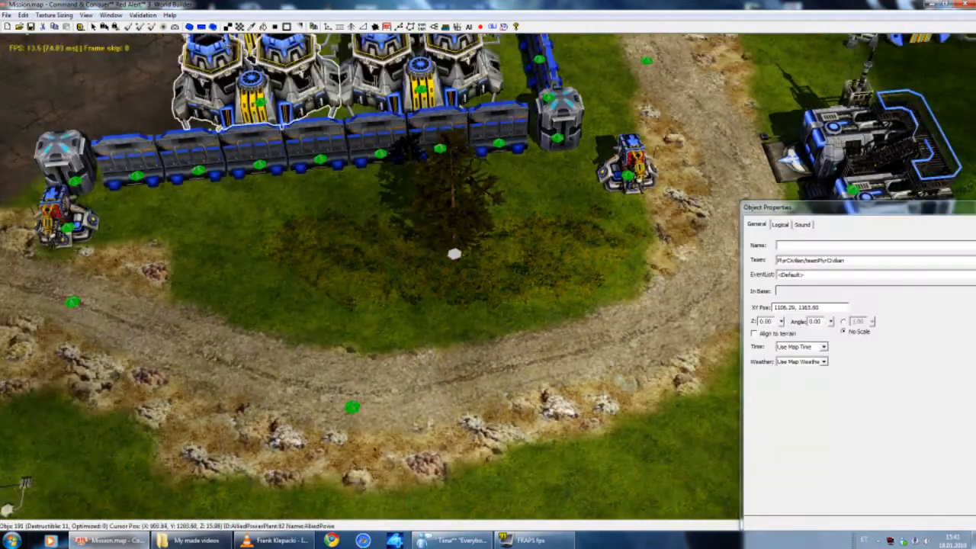
pyautogui.scroll(-4, 95, 29)
pyautogui.click(276, 28)
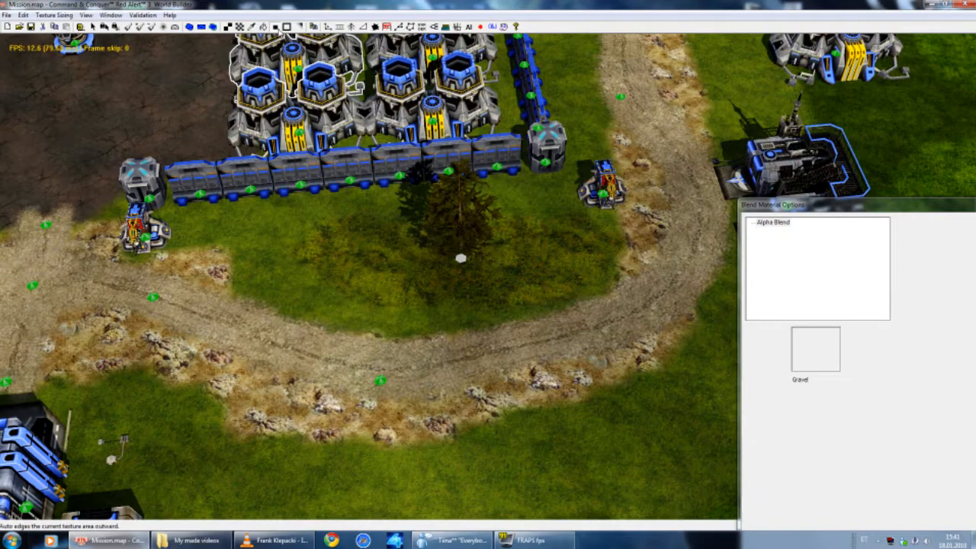
pyautogui.scroll(2, 433, 271)
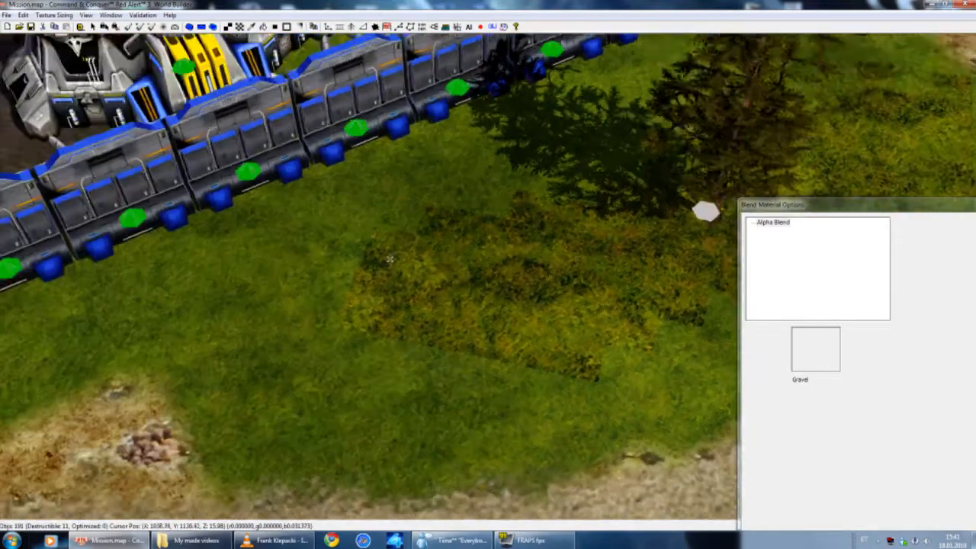
pyautogui.scroll(2, 389, 259)
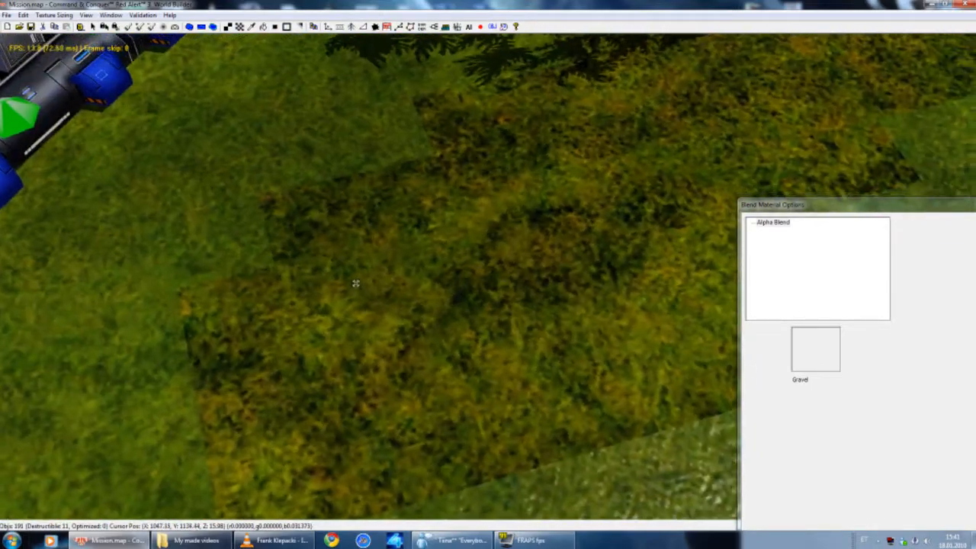
pyautogui.click(356, 283)
# Step: Examine the blended edges of the grass patch around the tree from close up and from farther away
pyautogui.moveTo(356, 284)
pyautogui.mouseDown(button='right')
pyautogui.moveTo(396, 290)
pyautogui.moveTo(316, 246)
pyautogui.moveTo(353, 295)
pyautogui.moveTo(387, 292)
pyautogui.moveTo(357, 280)
pyautogui.moveTo(376, 290)
pyautogui.moveTo(349, 294)
pyautogui.mouseUp(button='right')
pyautogui.scroll(-3, 318, 247)
pyautogui.moveTo(349, 293); pyautogui.dragTo(371, 297, button='middle')
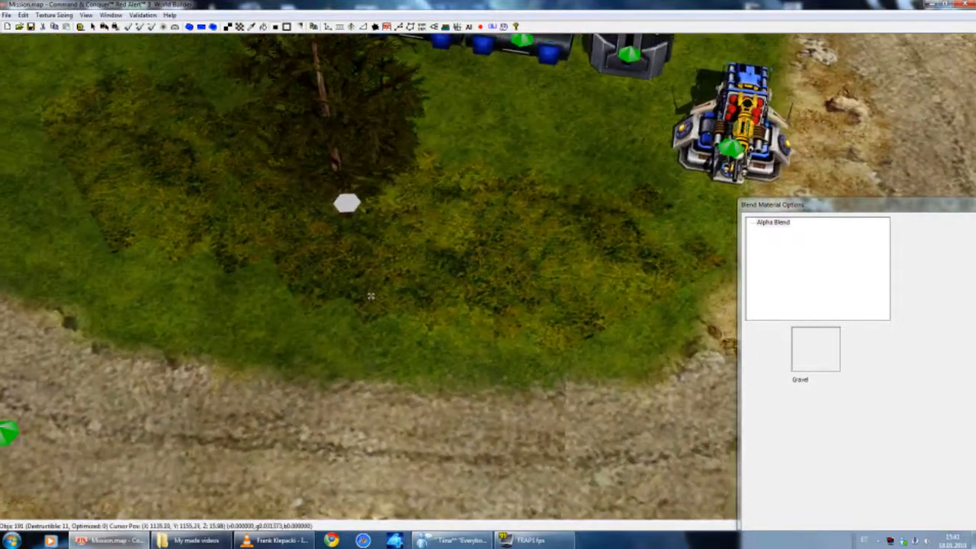
pyautogui.moveTo(371, 297); pyautogui.dragTo(352, 269, button='right')
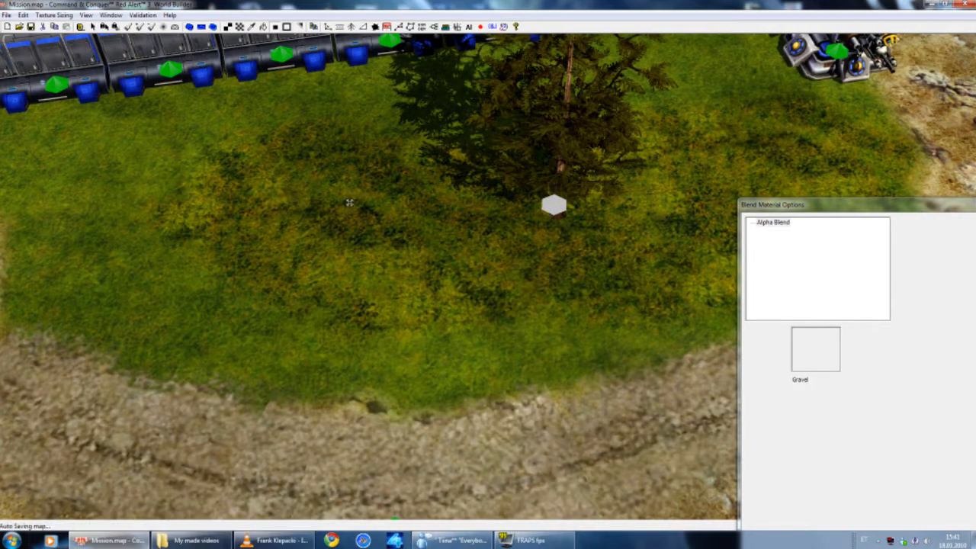
pyautogui.moveTo(342, 204); pyautogui.dragTo(165, 213, button='middle')
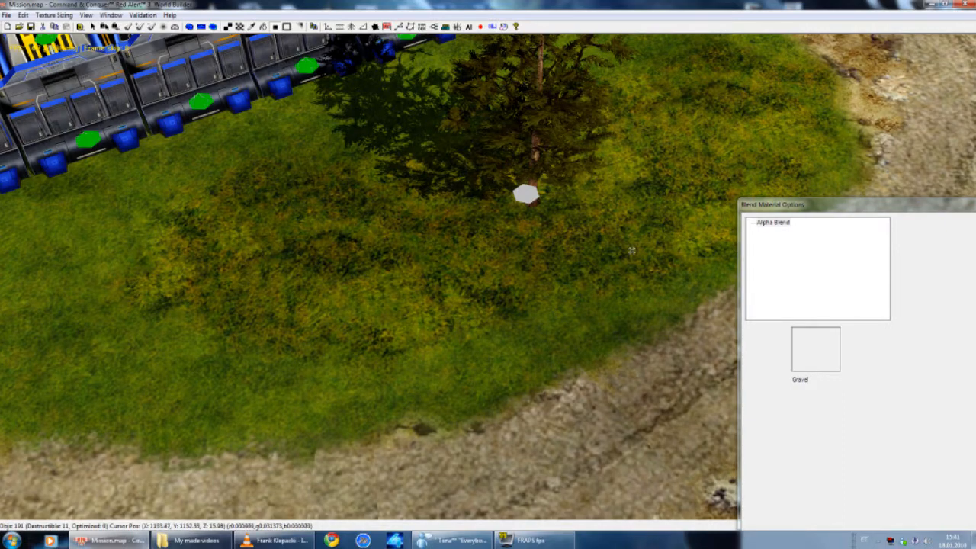
pyautogui.moveTo(257, 304); pyautogui.dragTo(336, 152, button='right')
pyautogui.scroll(-8, 336, 152)
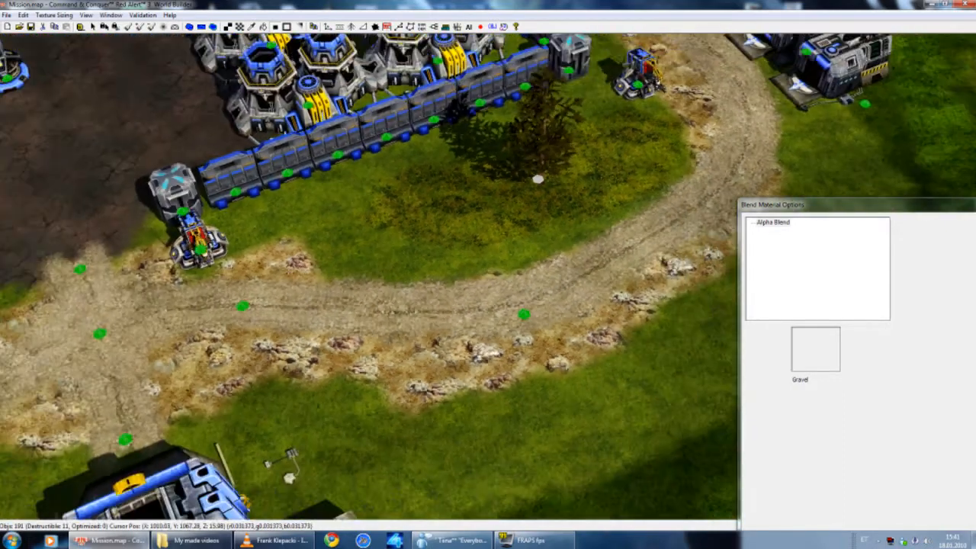
pyautogui.scroll(-2, 305, 328)
pyautogui.moveTo(305, 328); pyautogui.dragTo(443, 263, button='right')
pyautogui.rightClick(443, 263)
# Step: Move the middle cliff piece aside to expose the terrain behind it and put it back in its place
pyautogui.moveTo(128, 172); pyautogui.dragTo(392, 360, button='right')
pyautogui.moveTo(589, 203); pyautogui.dragTo(600, 207)
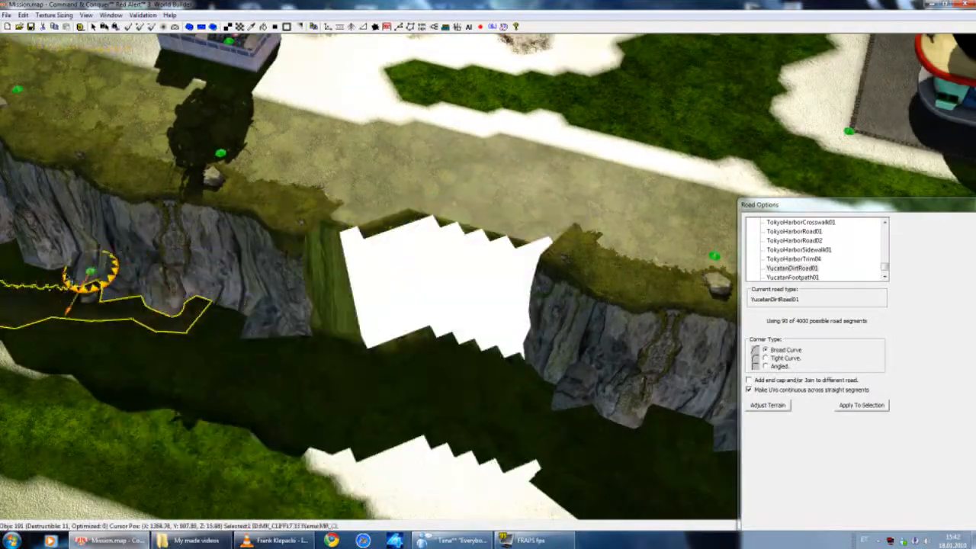
pyautogui.moveTo(37, 267); pyautogui.dragTo(45, 264)
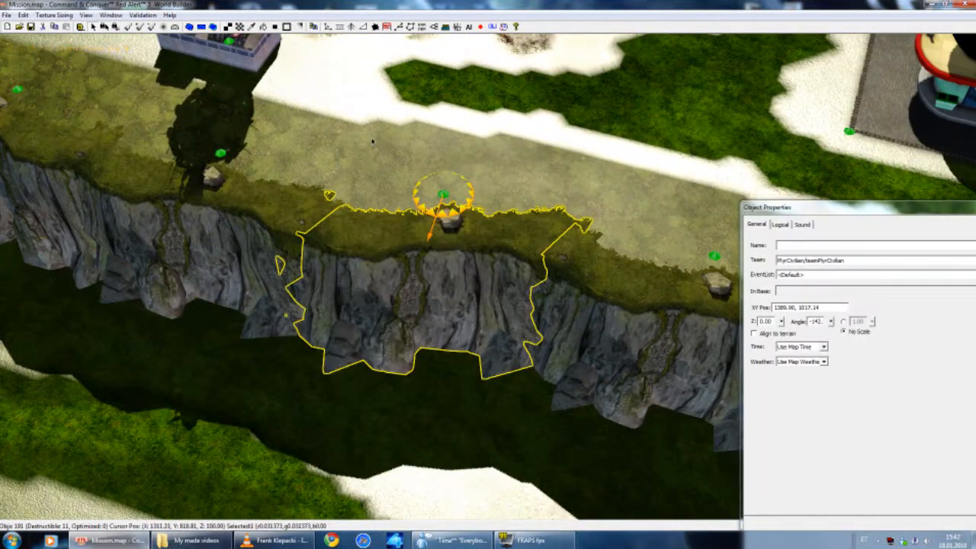